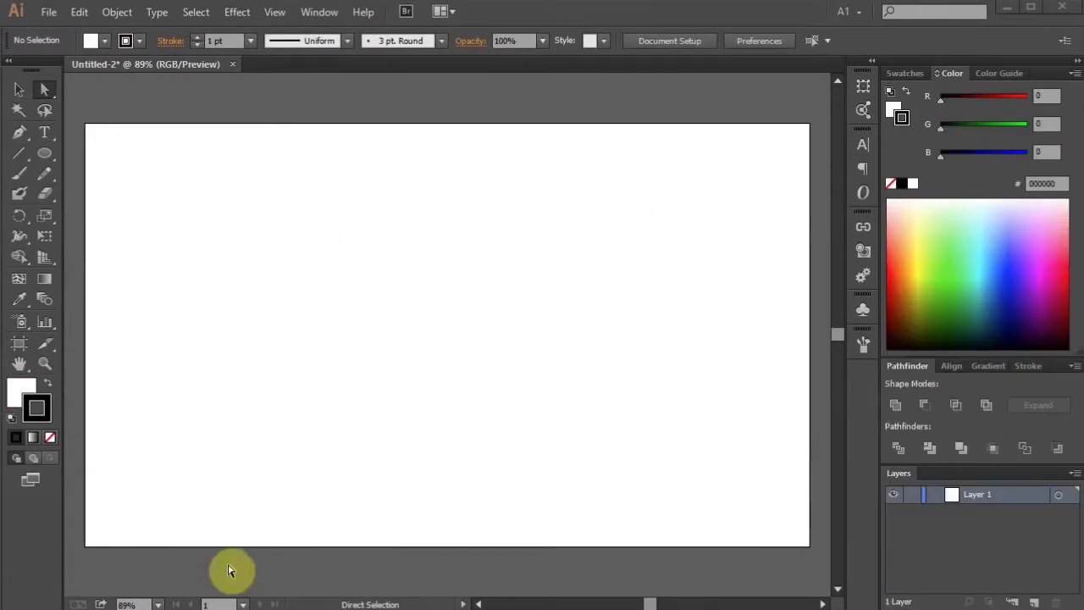
Step: Create a new document with the Web profile at 960 x 560 px
{"action": "left_click", "coordinate": [53, 19]}
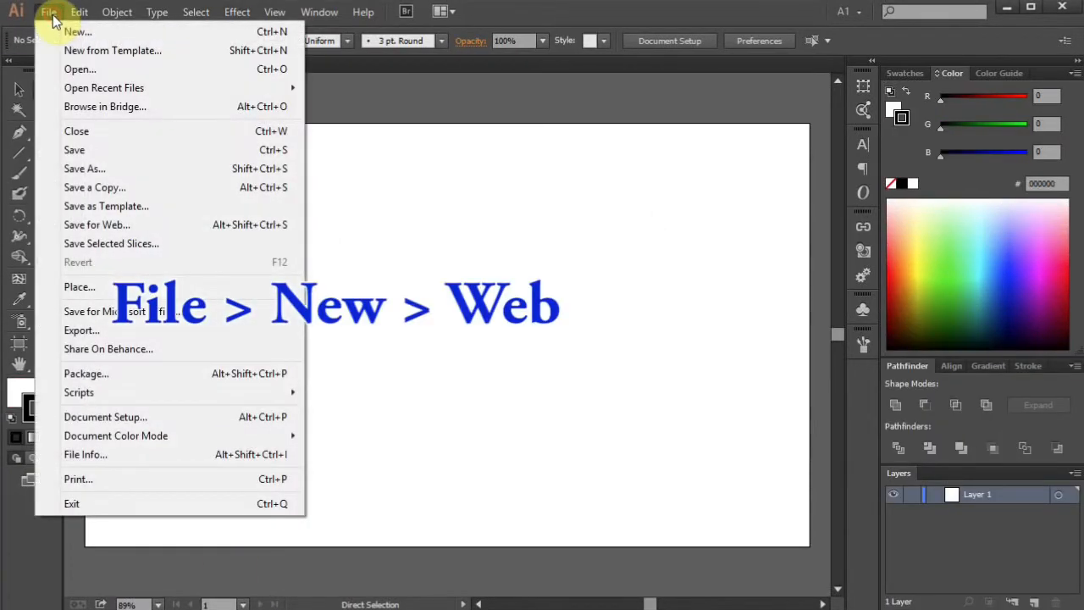
{"action": "left_click", "coordinate": [68, 31]}
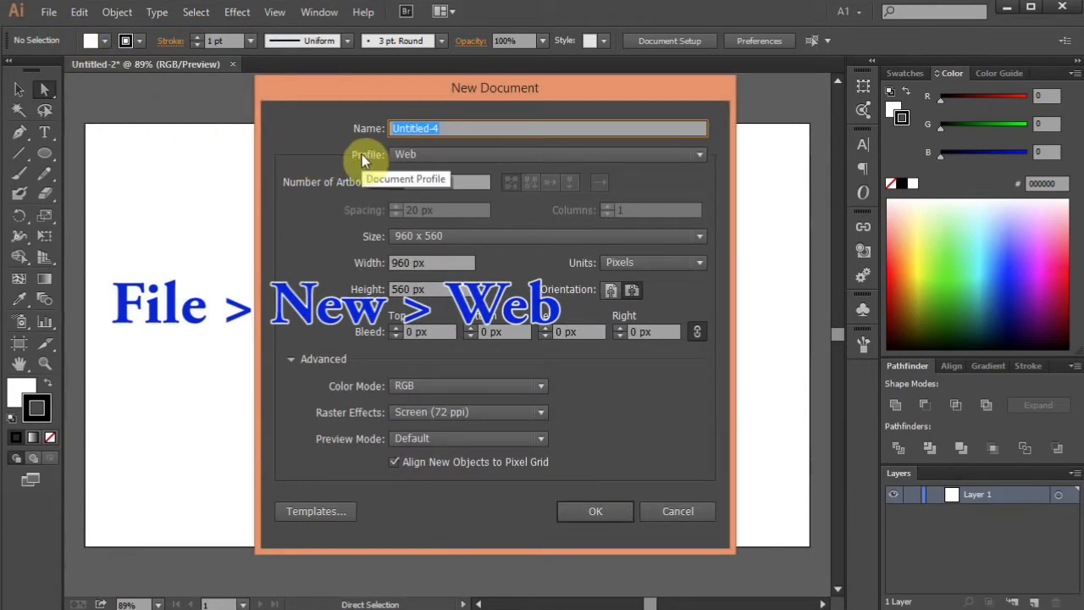
{"action": "left_click", "coordinate": [397, 154]}
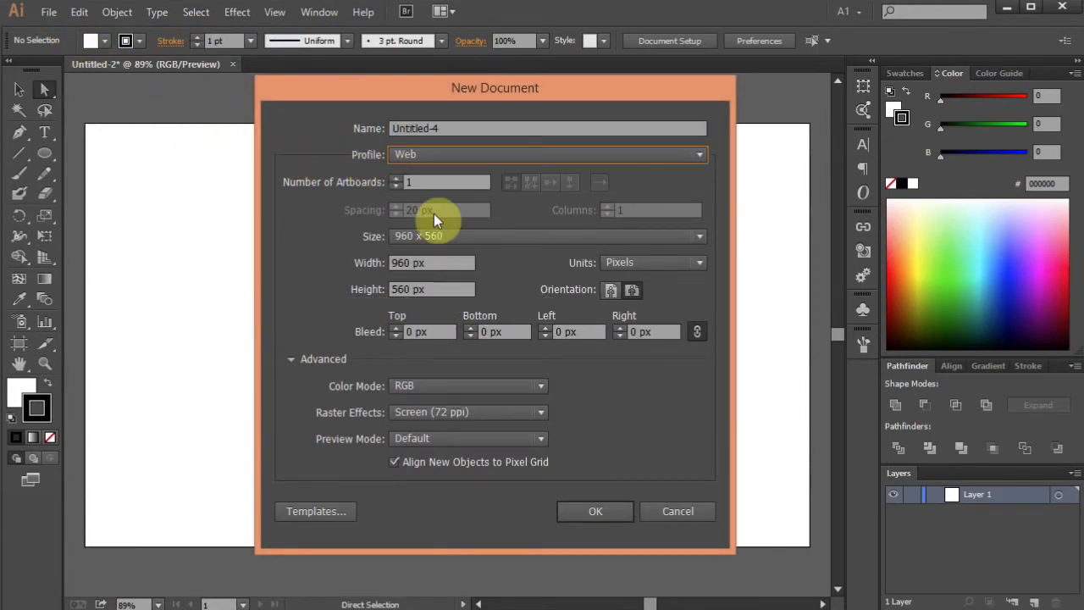
{"action": "left_click", "coordinate": [605, 518]}
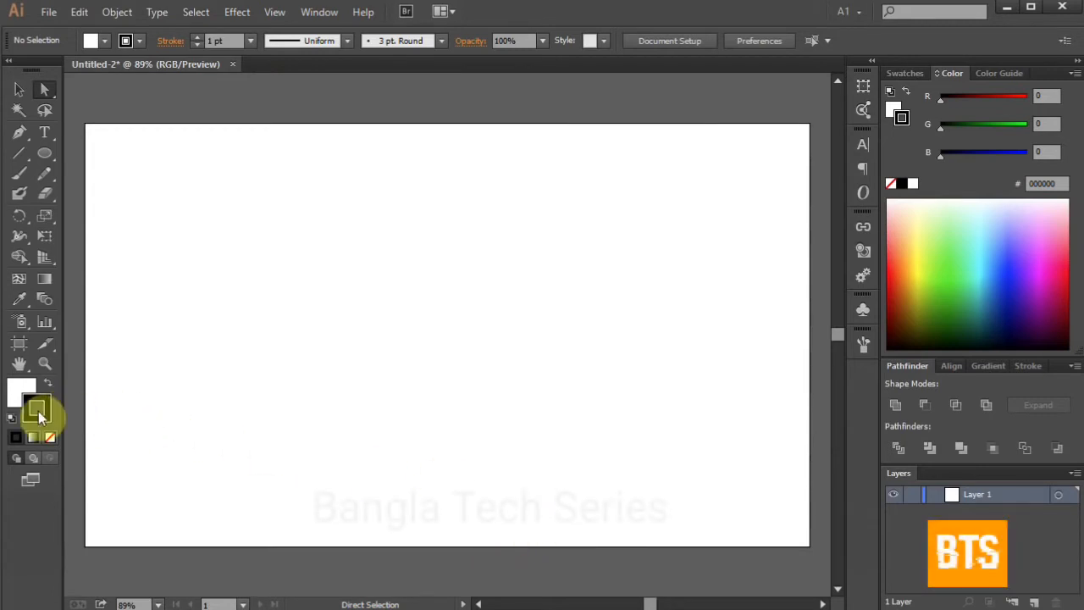
Step: Set the stroke to none and make the fill the blue swatch from the colour group
{"action": "left_click", "coordinate": [50, 438]}
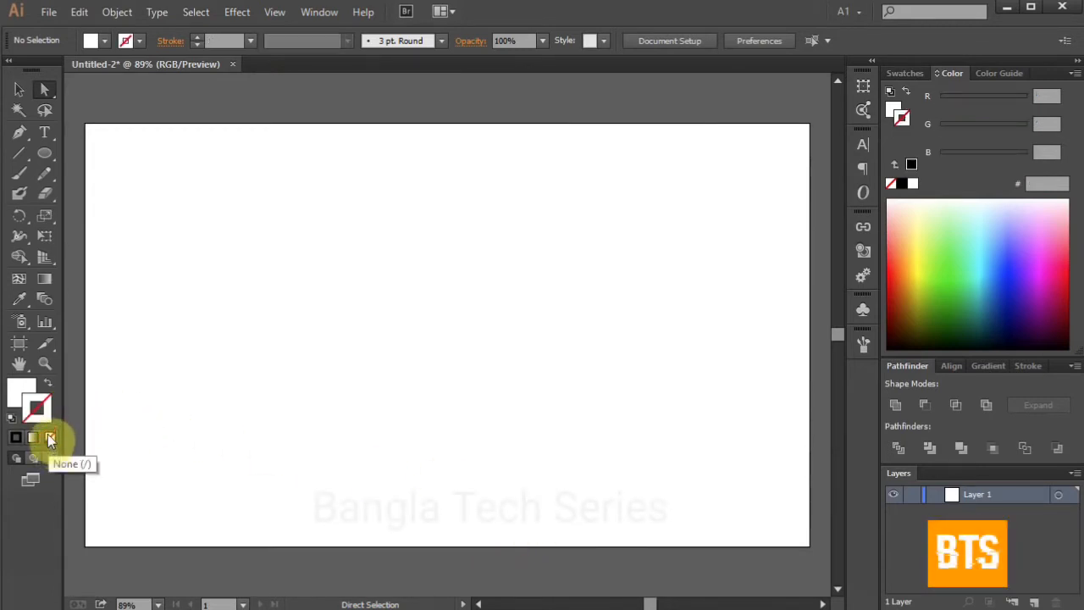
{"action": "left_click", "coordinate": [22, 389]}
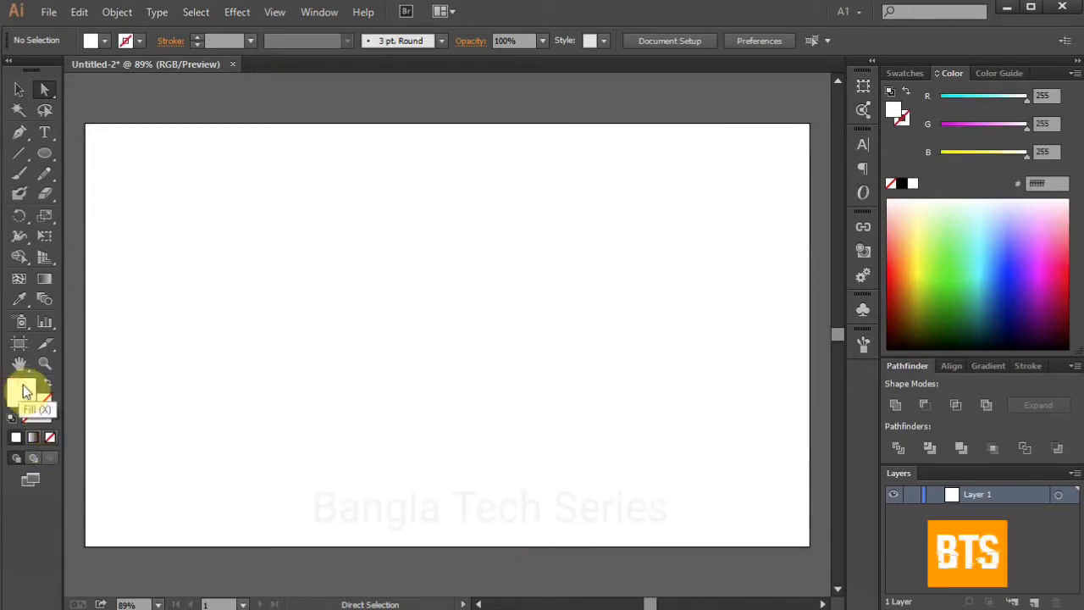
{"action": "left_click", "coordinate": [902, 74]}
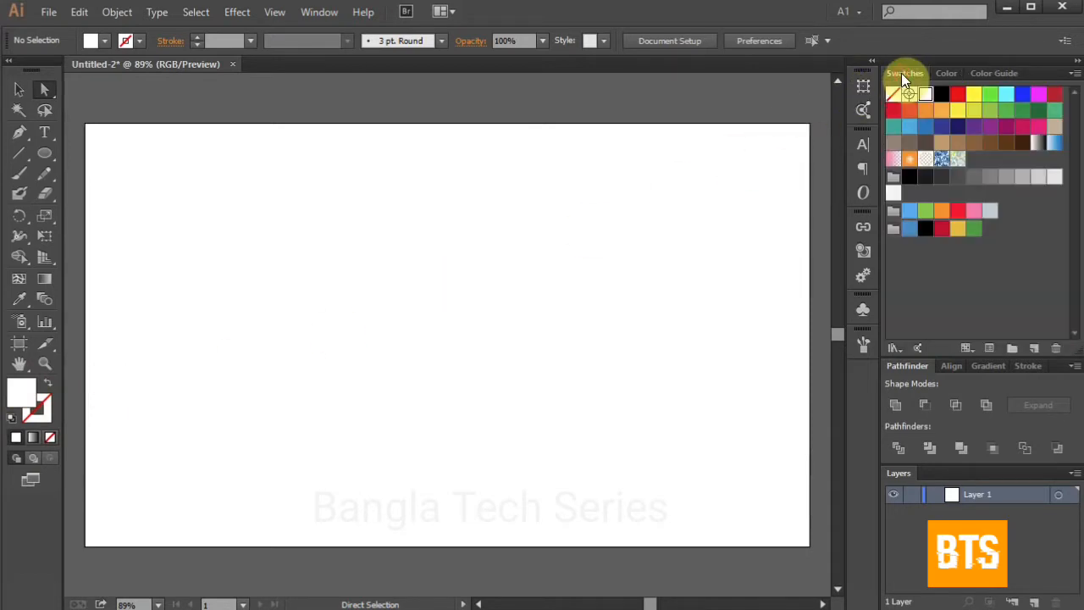
{"action": "left_click", "coordinate": [909, 231]}
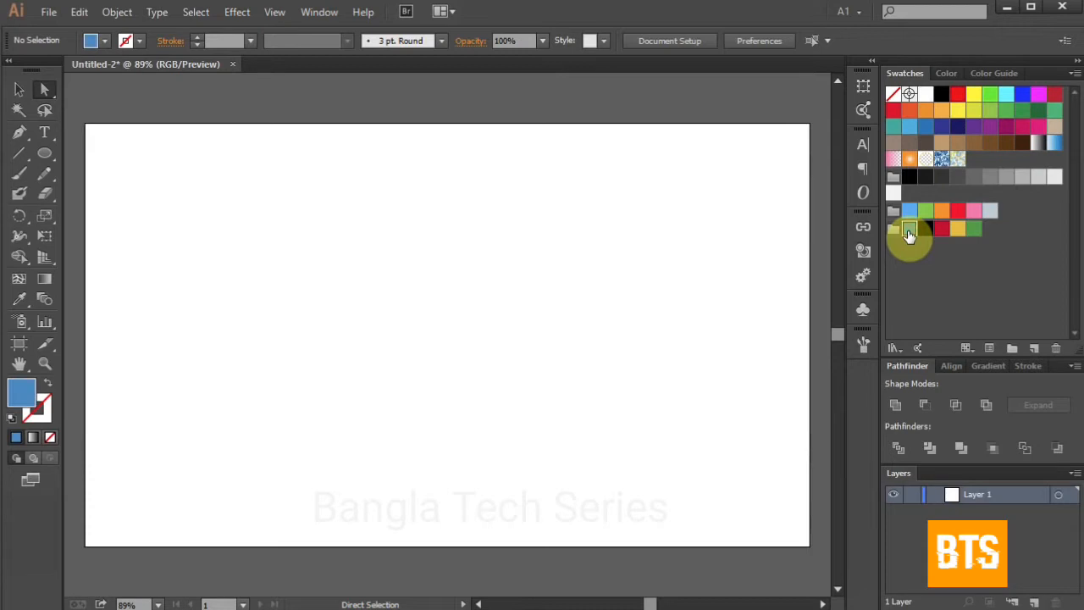
Step: Draw a blue circle about 150 px across with the Ellipse tool near the artboard's left side
{"action": "left_click", "coordinate": [46, 157]}
{"action": "left_click", "coordinate": [123, 197]}
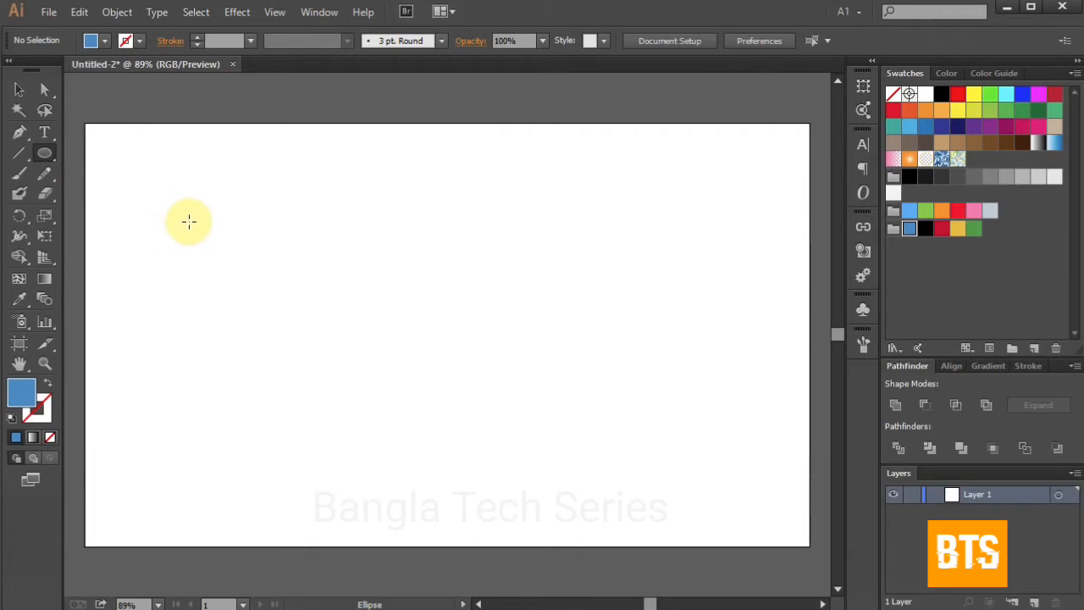
{"action": "left_click_drag", "start_coordinate": [195, 221], "coordinate": [354, 362]}
Step: Make a uniformly scaled copy of the circle at 75% with the Scale tool
{"action": "key", "text": "s"}
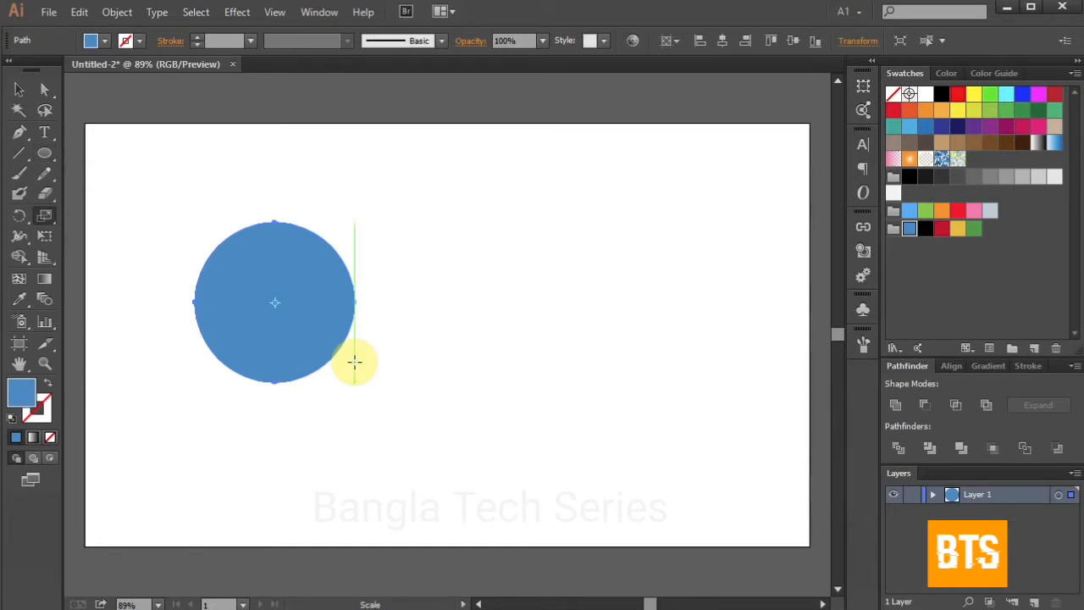
{"action": "key", "text": "Return"}
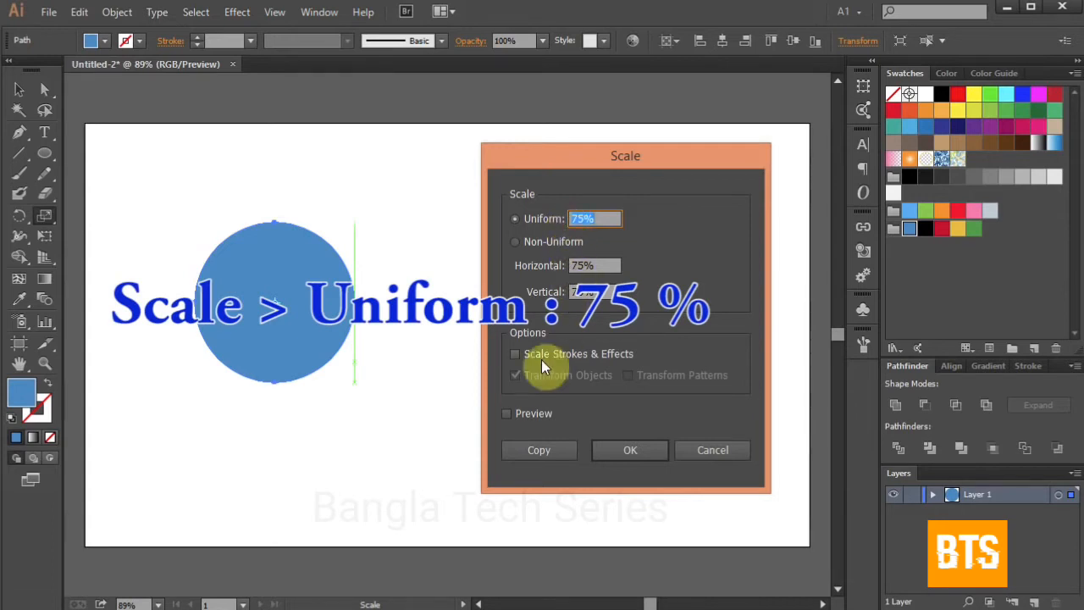
{"action": "left_click", "coordinate": [507, 414]}
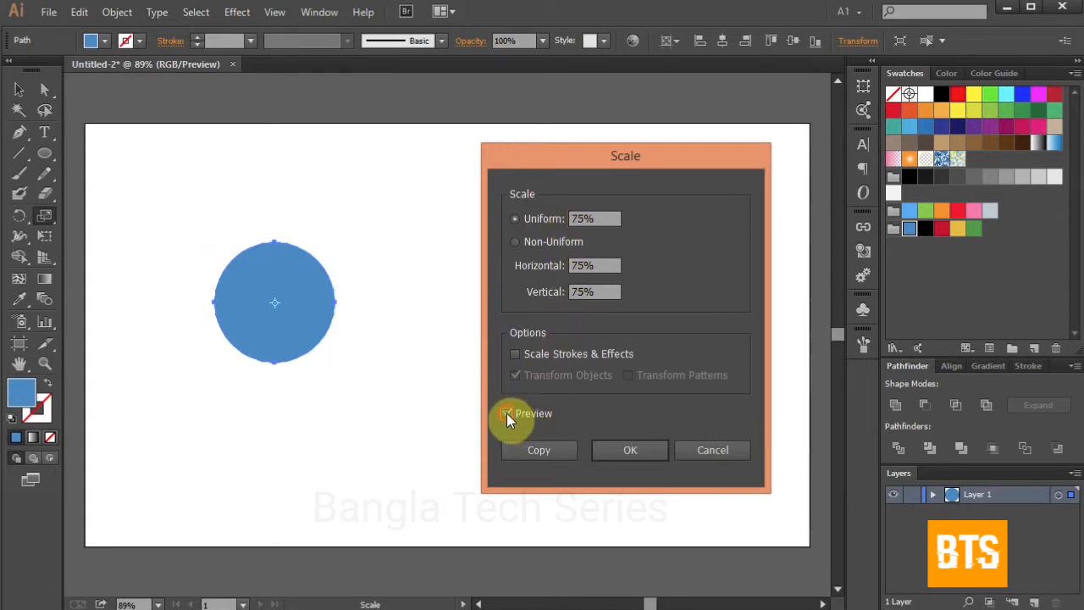
{"action": "left_click", "coordinate": [507, 413]}
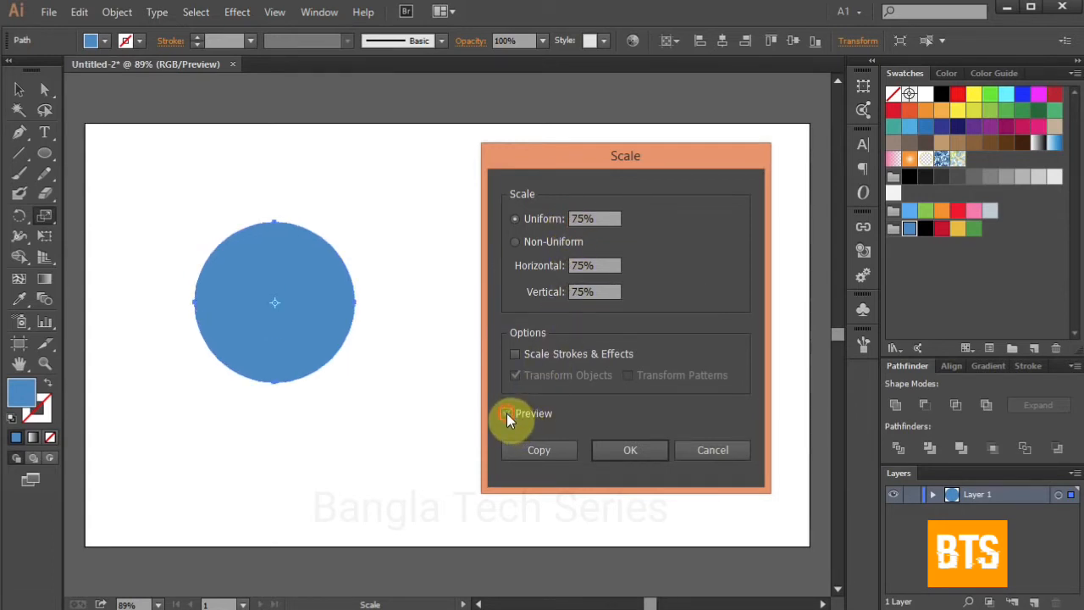
{"action": "left_click", "coordinate": [562, 450]}
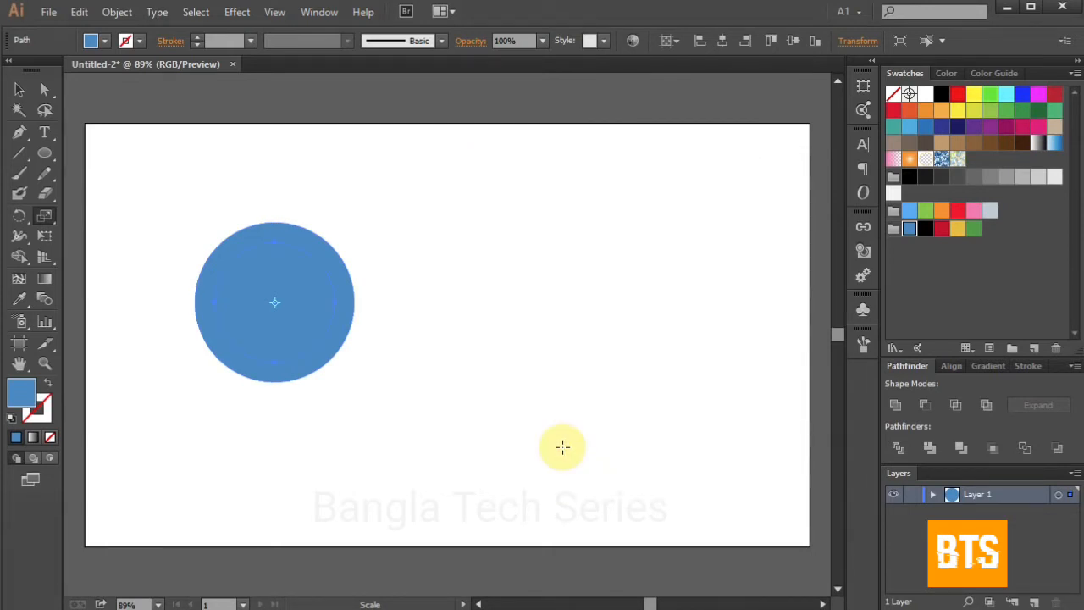
Step: Select both circles and apply Minus Front to cut the smaller one out, forming a ring
{"action": "key", "text": "ctrl+a"}
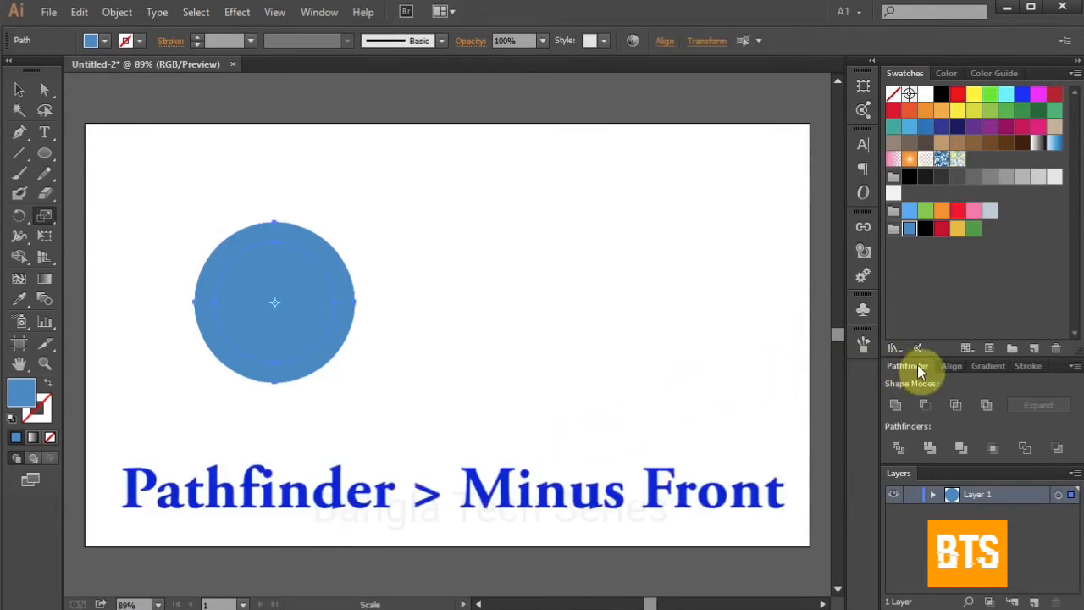
{"action": "left_click", "coordinate": [929, 406]}
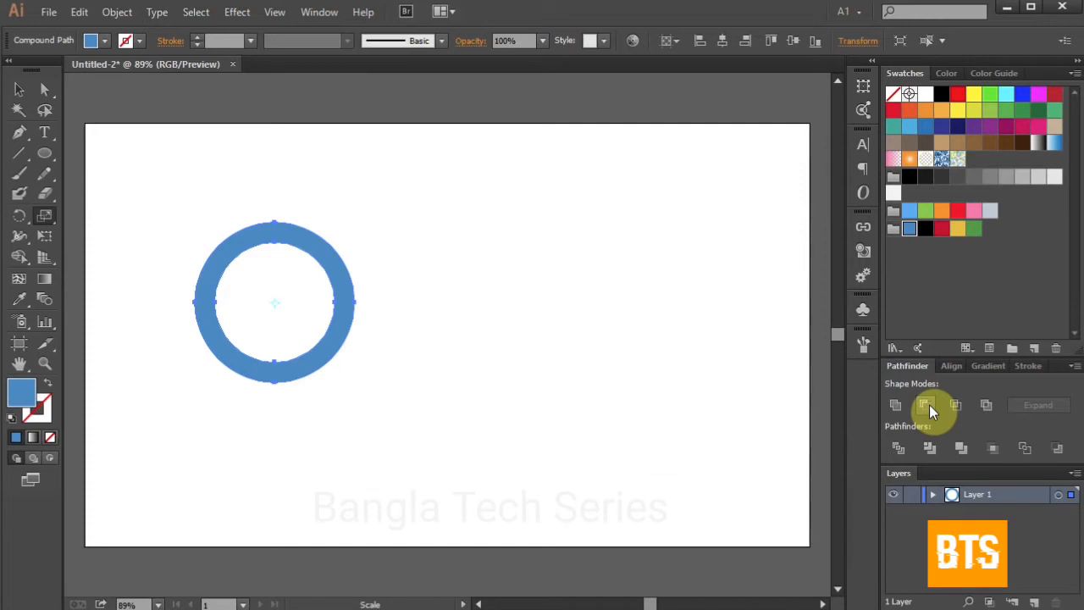
Step: Copy the ring to the right so it sits beside the first, and repeat the duplicate once more
{"action": "key", "text": "v"}
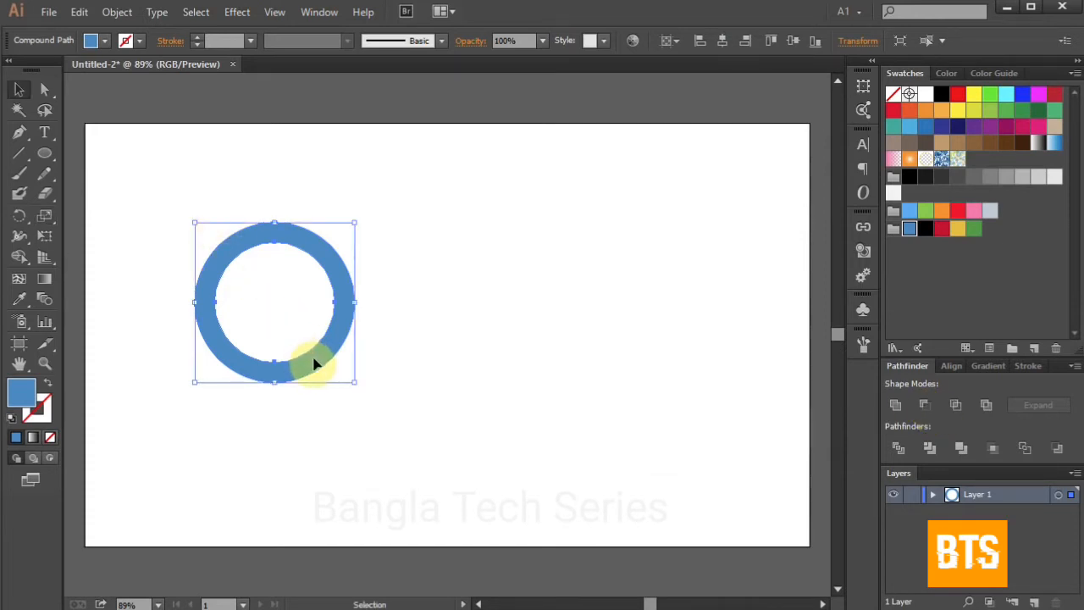
{"action": "key", "text": "alt"}
{"action": "left_click_drag", "start_coordinate": [313, 364], "coordinate": [490, 362]}
{"action": "key", "text": "ctrl+d"}
{"action": "key", "text": "a"}
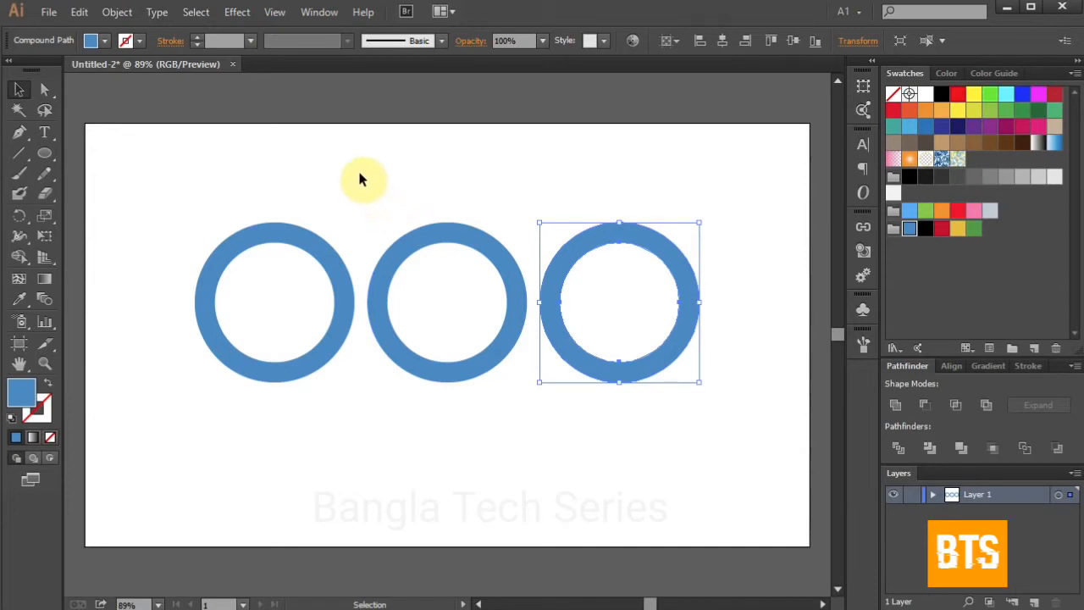
Step: Copy the two right-hand rings down and to the left so they interlock beneath the top row
{"action": "left_click_drag", "start_coordinate": [369, 172], "coordinate": [717, 423]}
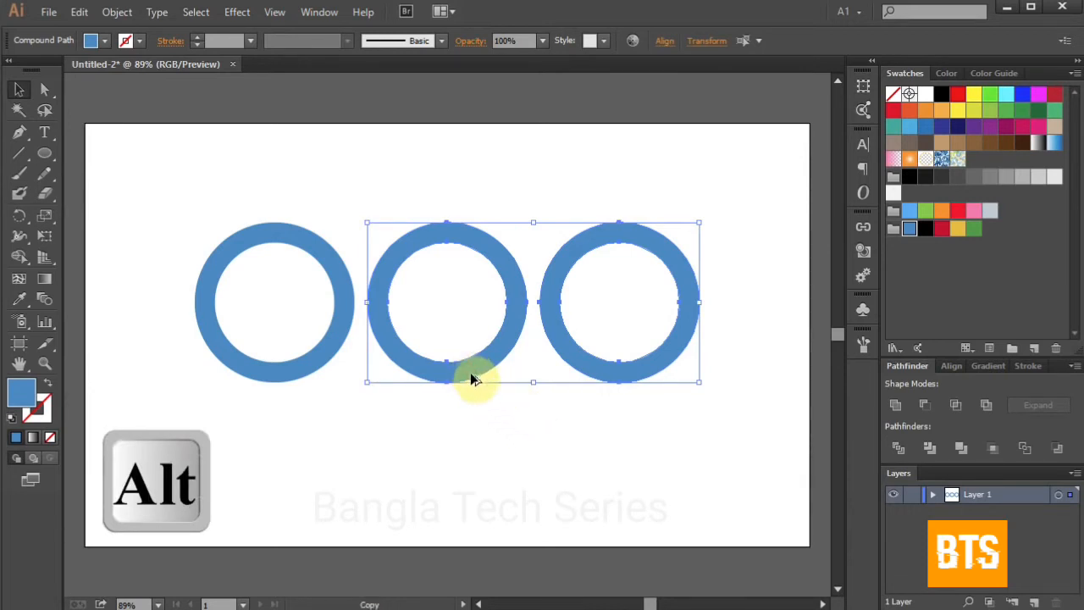
{"action": "left_click_drag", "start_coordinate": [471, 371], "coordinate": [386, 440]}
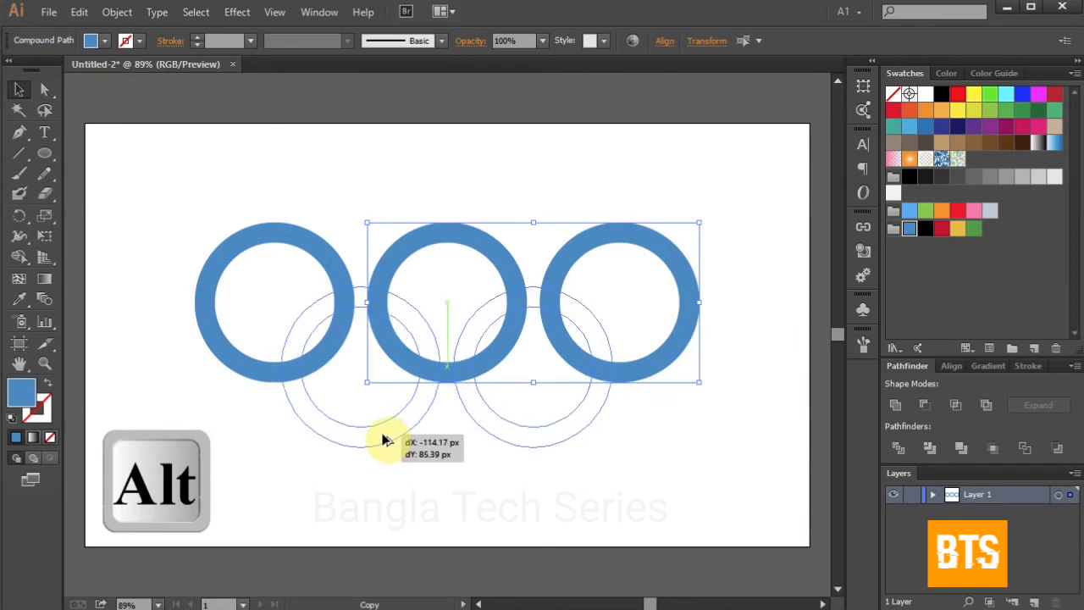
{"action": "left_click_drag", "start_coordinate": [386, 439], "coordinate": [385, 440]}
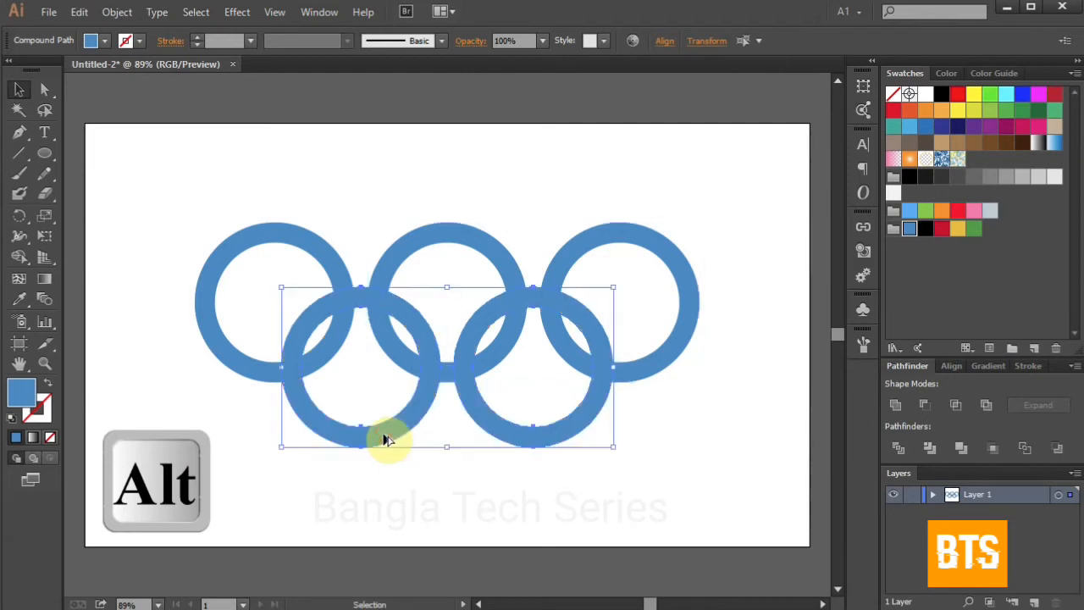
{"action": "left_click", "coordinate": [415, 485]}
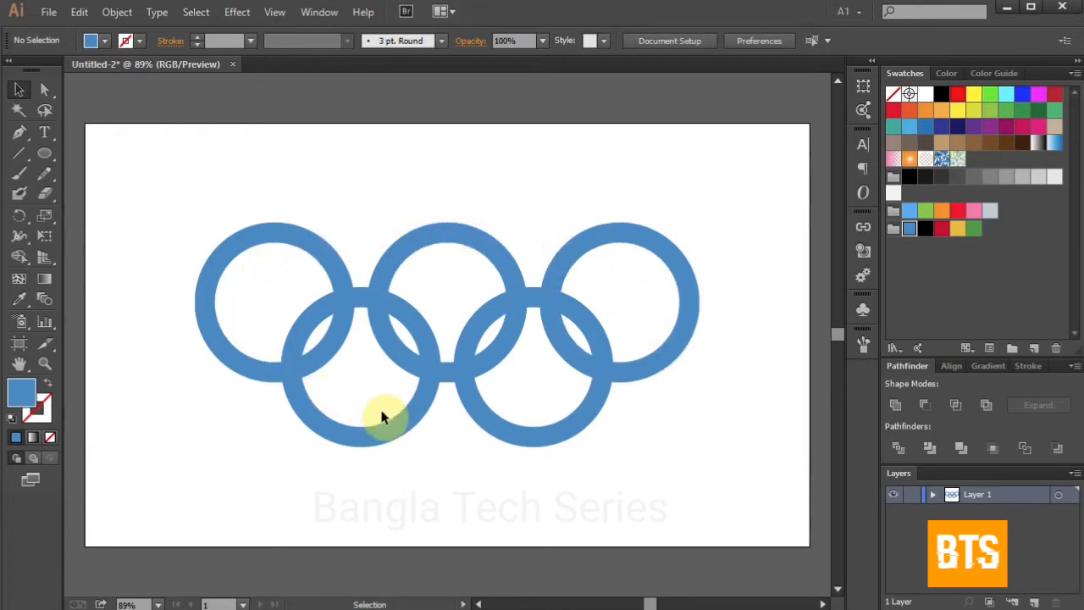
Step: Fill the top middle ring with black
{"action": "left_click", "coordinate": [250, 246]}
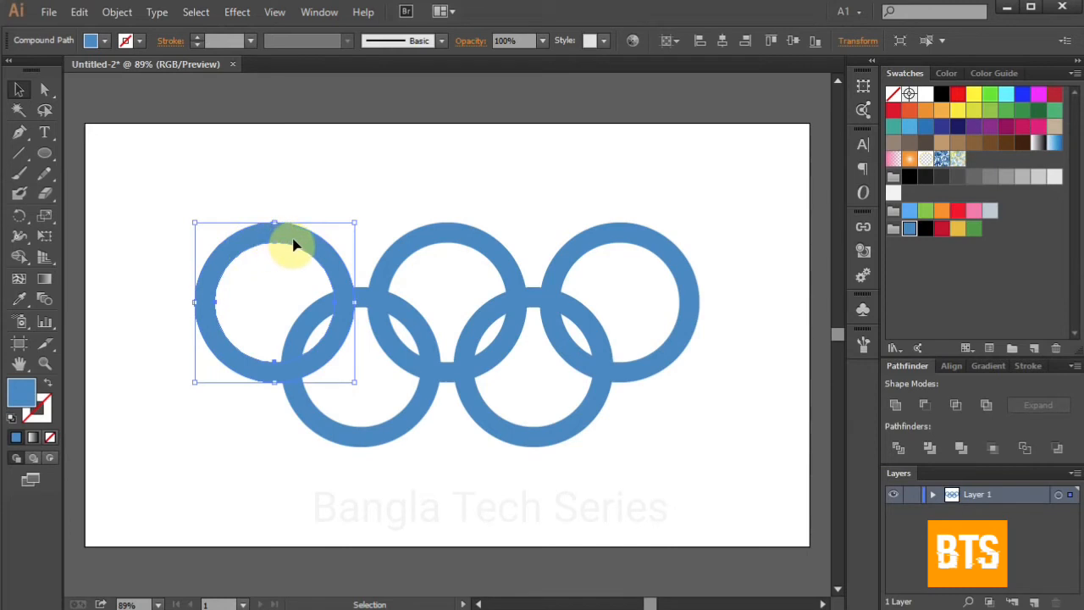
{"action": "left_click", "coordinate": [457, 239]}
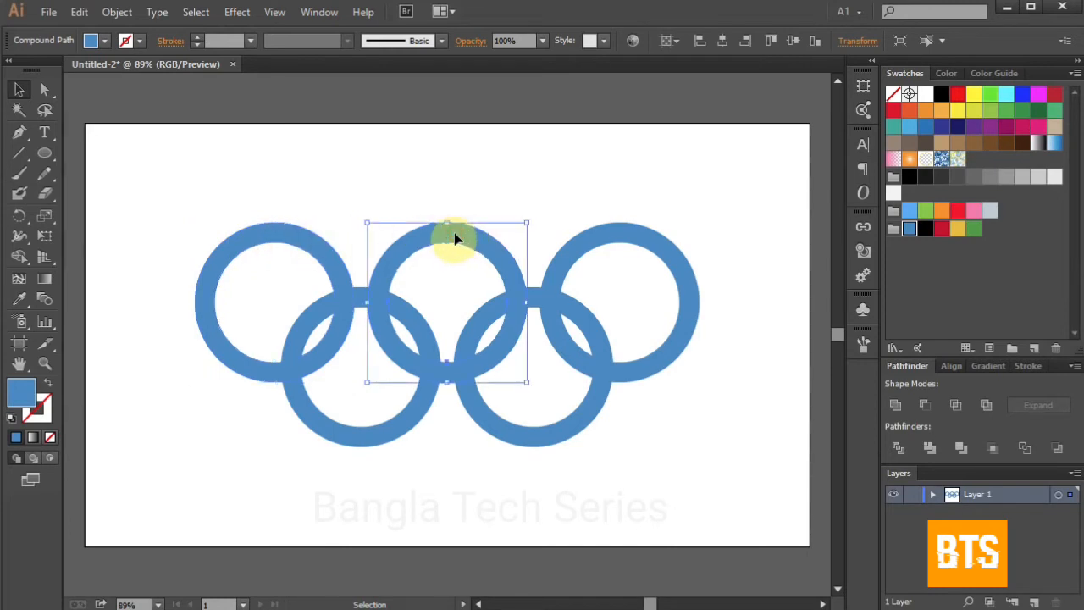
{"action": "left_click", "coordinate": [925, 228]}
Step: Fill the top right ring with red
{"action": "left_click", "coordinate": [631, 242]}
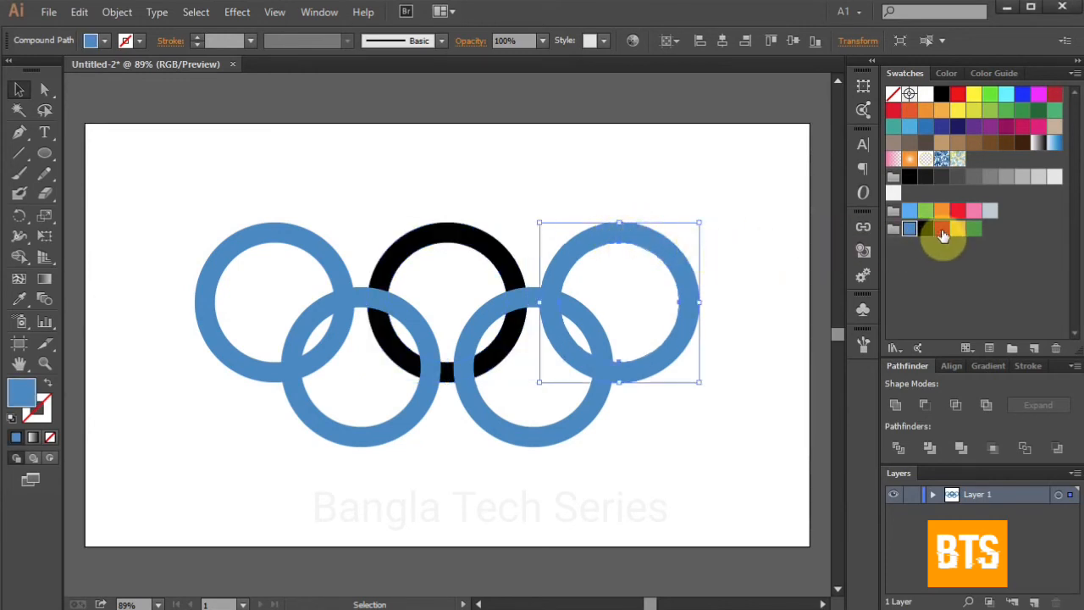
{"action": "left_click", "coordinate": [941, 229]}
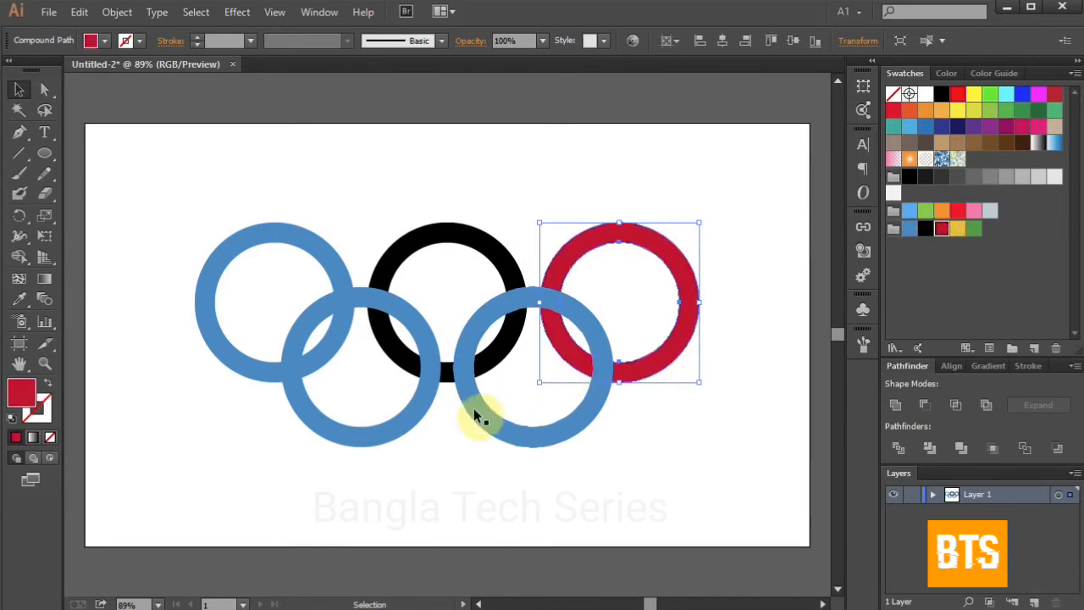
Step: Fill the bottom left ring with yellow
{"action": "left_click", "coordinate": [387, 434]}
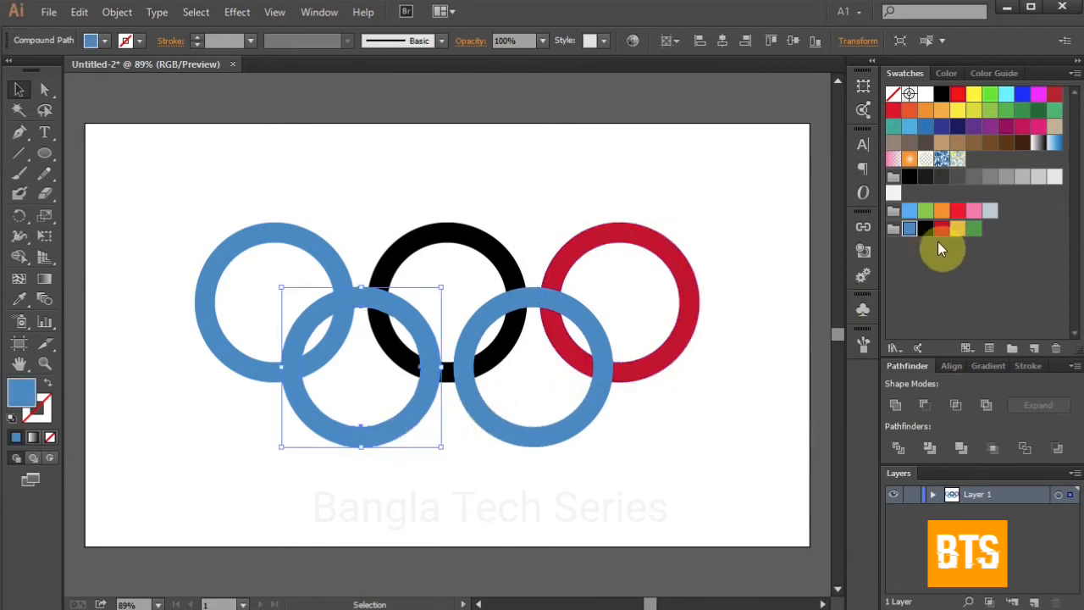
{"action": "left_click", "coordinate": [957, 229]}
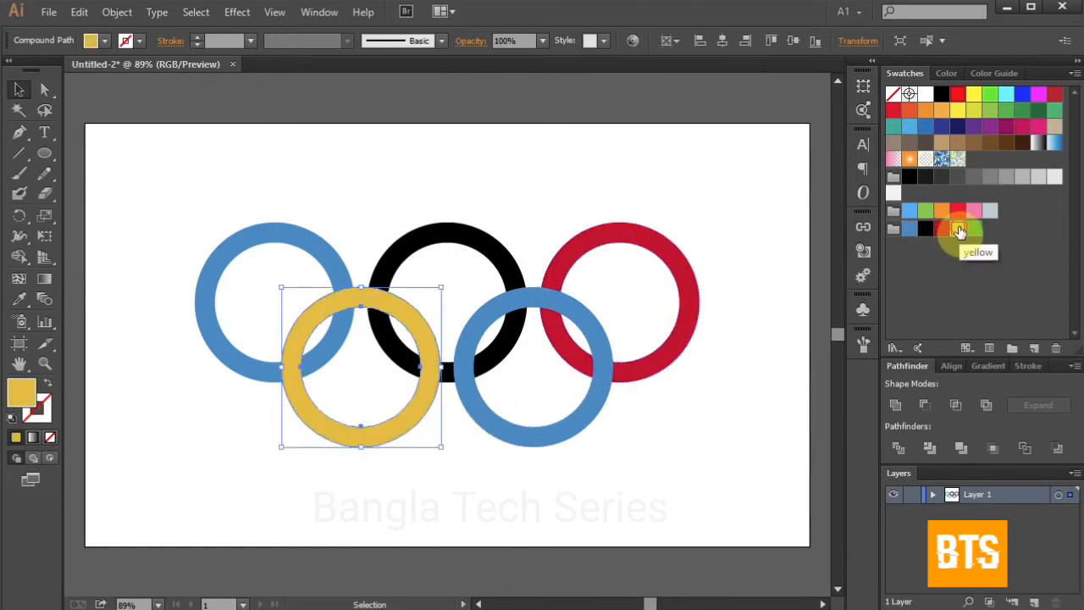
Step: Fill the bottom right ring with green
{"action": "left_click", "coordinate": [552, 436]}
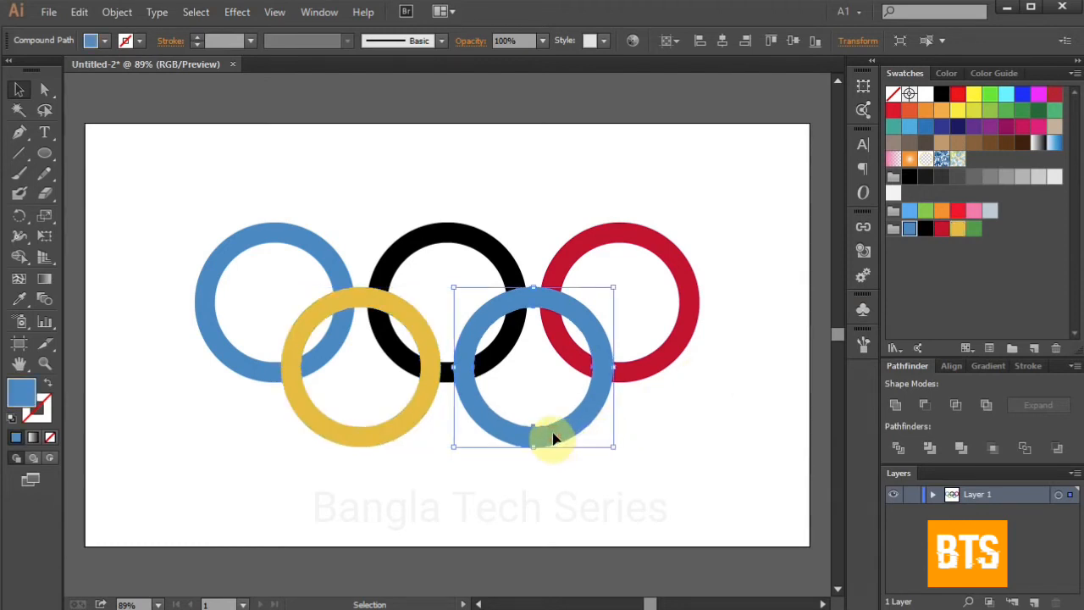
{"action": "left_click", "coordinate": [974, 228]}
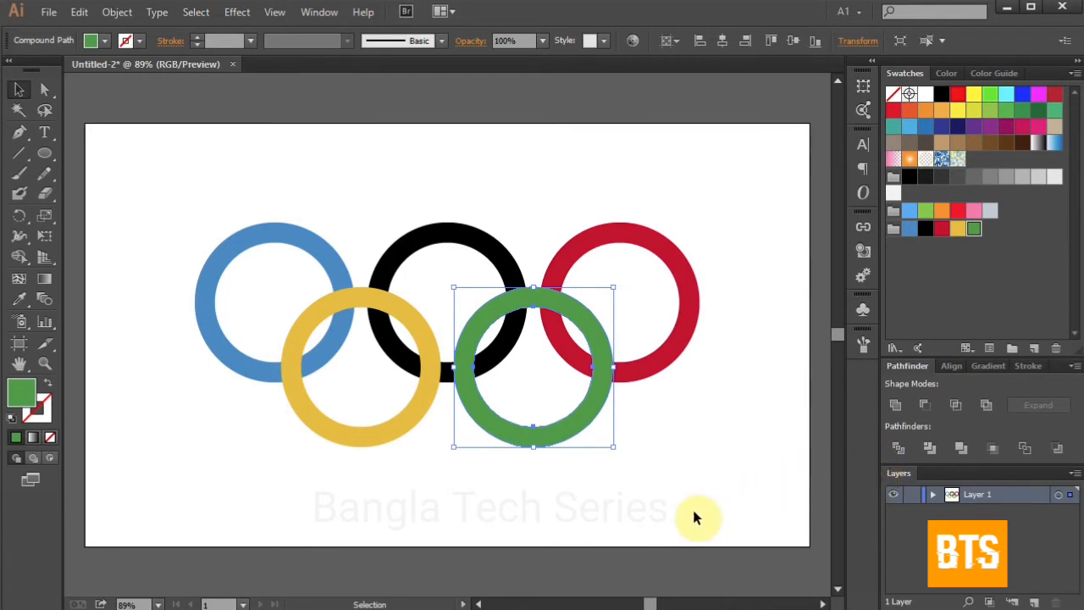
{"action": "left_click", "coordinate": [660, 518]}
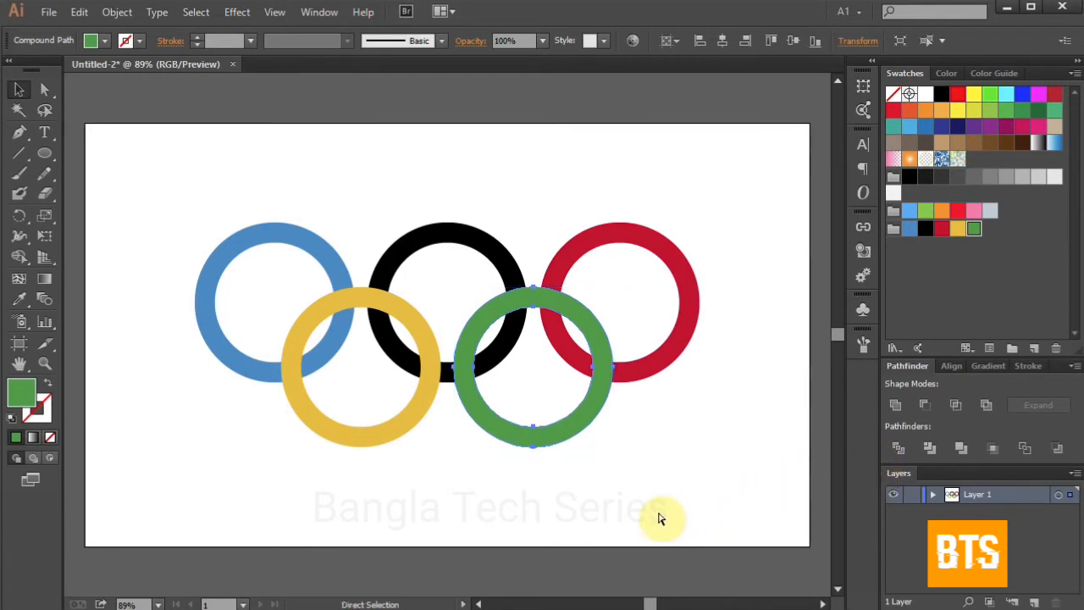
Step: Select all the rings and split them at their overlaps with Pathfinder Divide
{"action": "key", "text": "ctrl+a"}
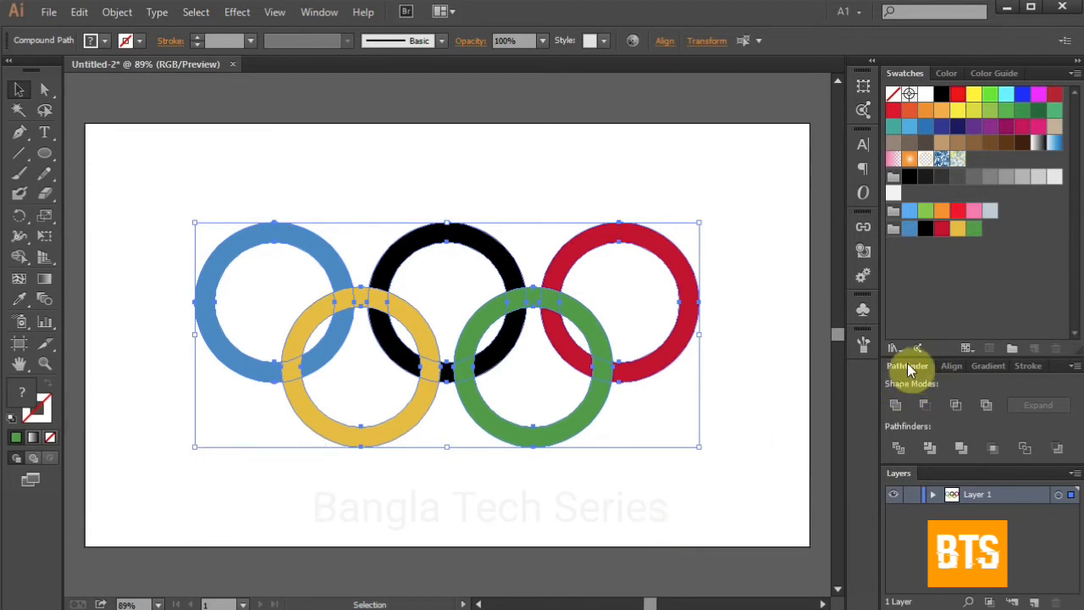
{"action": "left_click", "coordinate": [898, 448]}
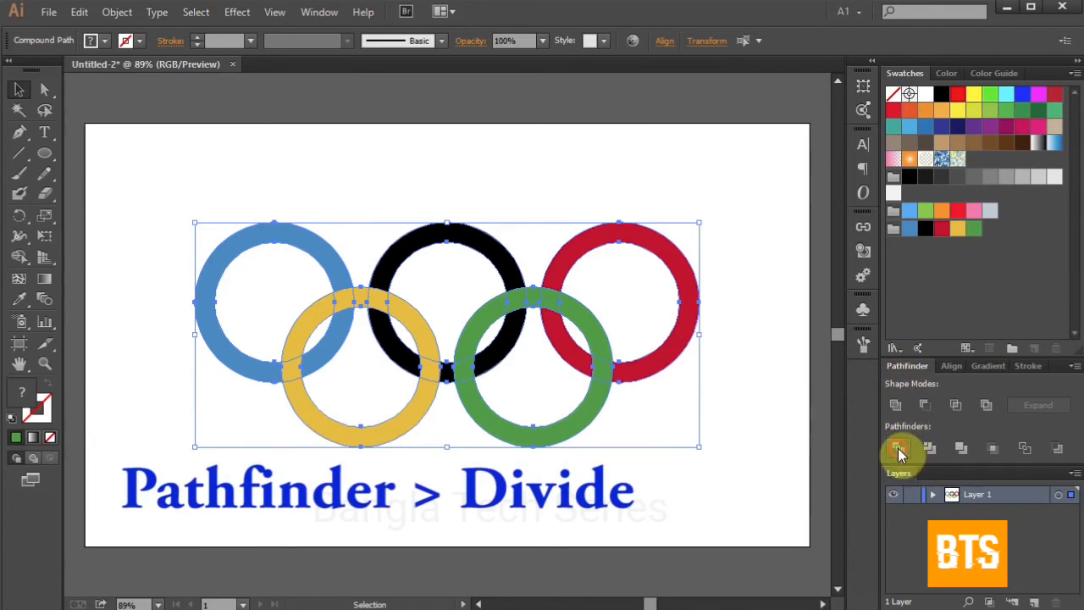
{"action": "left_click", "coordinate": [763, 480]}
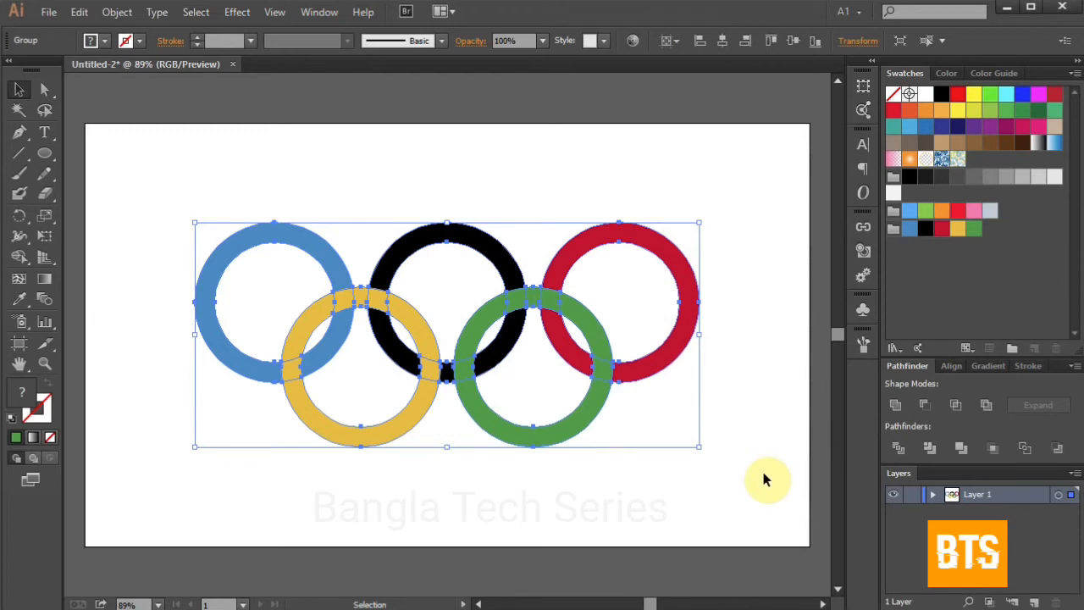
{"action": "key", "text": "a"}
{"action": "left_click", "coordinate": [734, 479]}
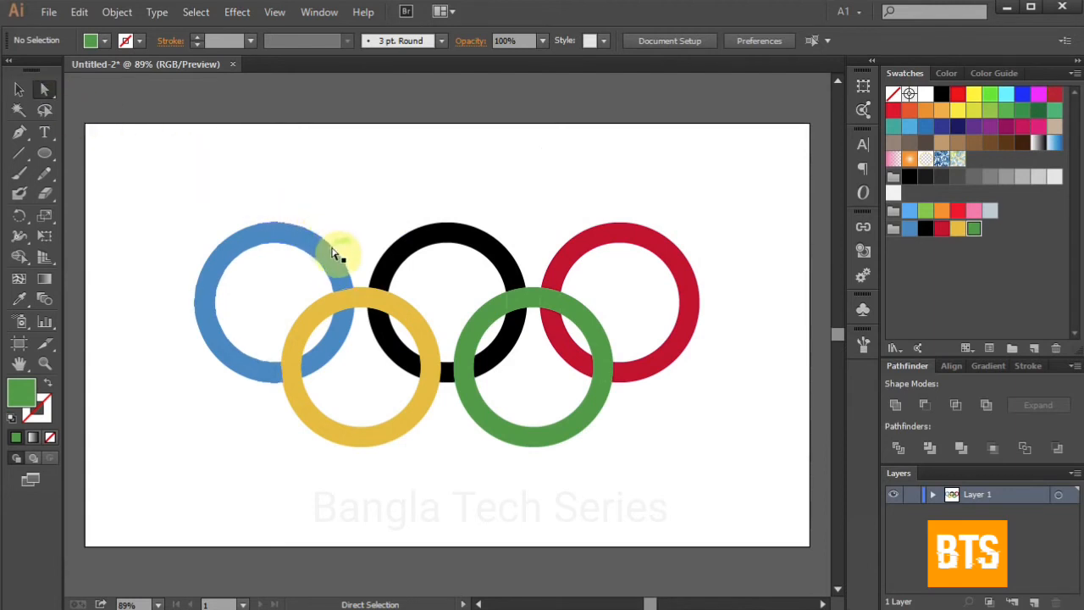
Step: Recolour the overlap pieces where the yellow ring crosses the blue ring to blue and the black ring to black
{"action": "left_click", "coordinate": [347, 305]}
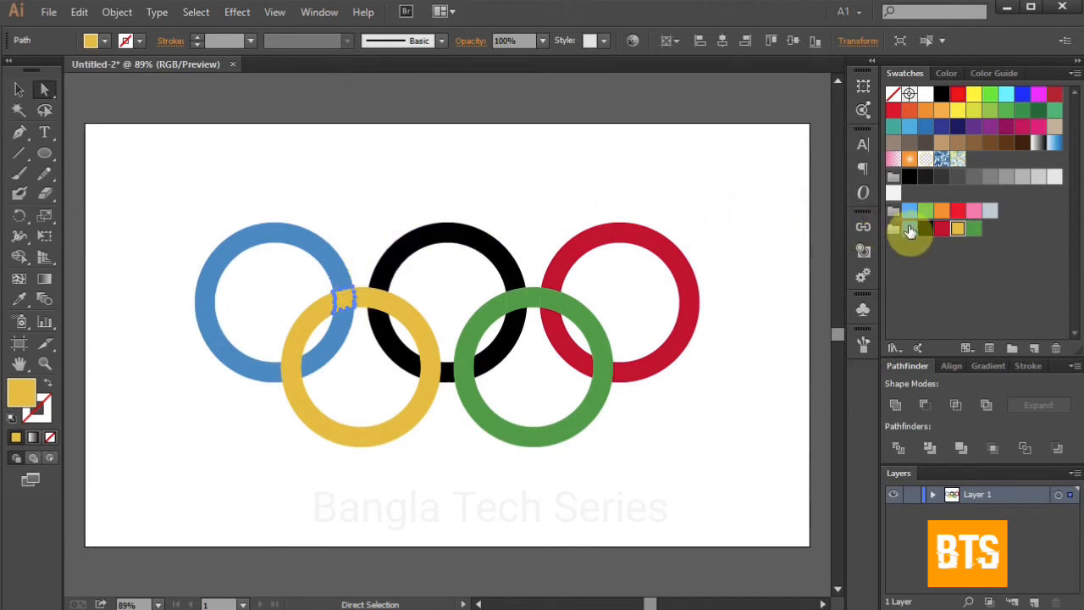
{"action": "left_click", "coordinate": [910, 229]}
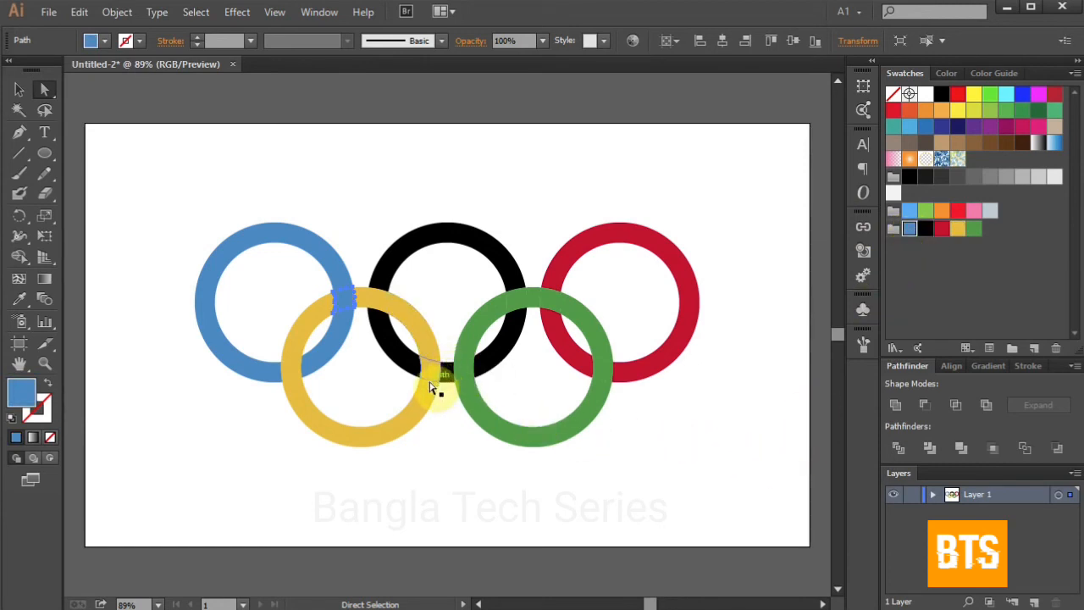
{"action": "left_click", "coordinate": [437, 373]}
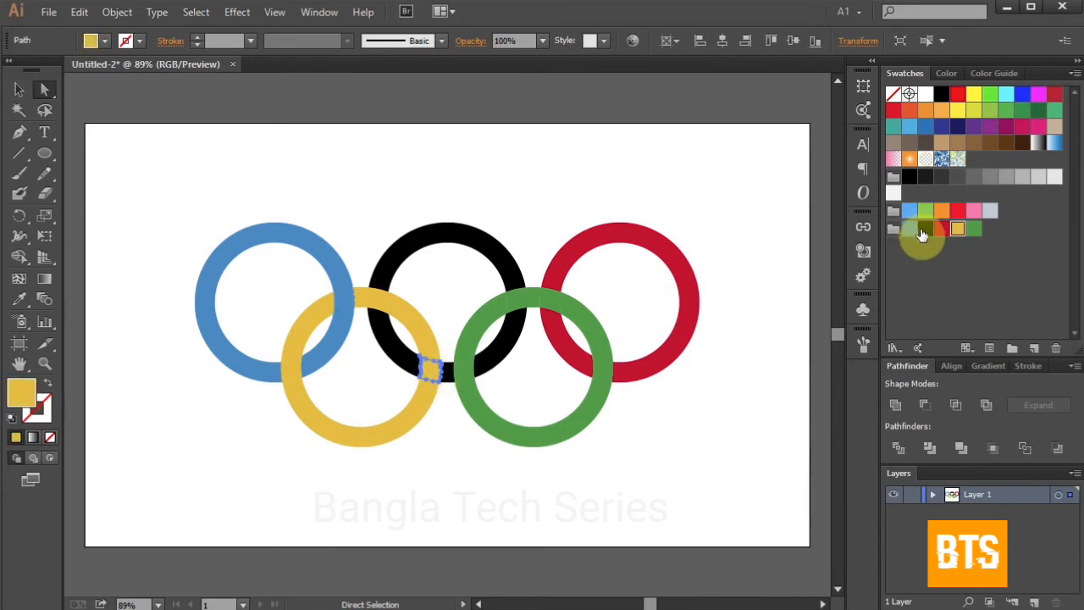
{"action": "left_click", "coordinate": [926, 233]}
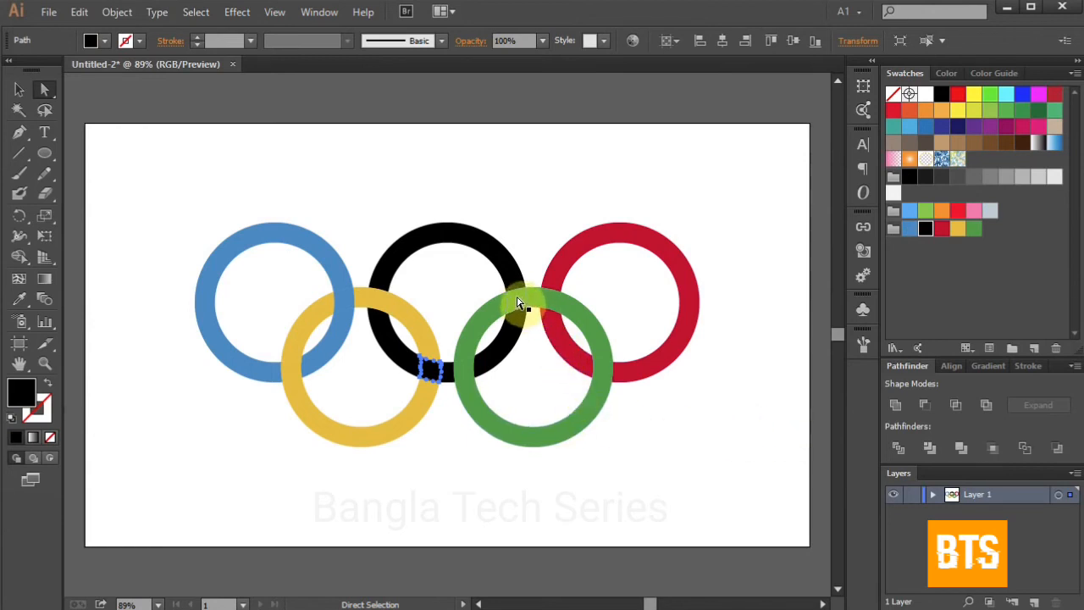
Step: Recolour the overlap piece where the green ring crosses the red ring to red
{"action": "left_click", "coordinate": [518, 301]}
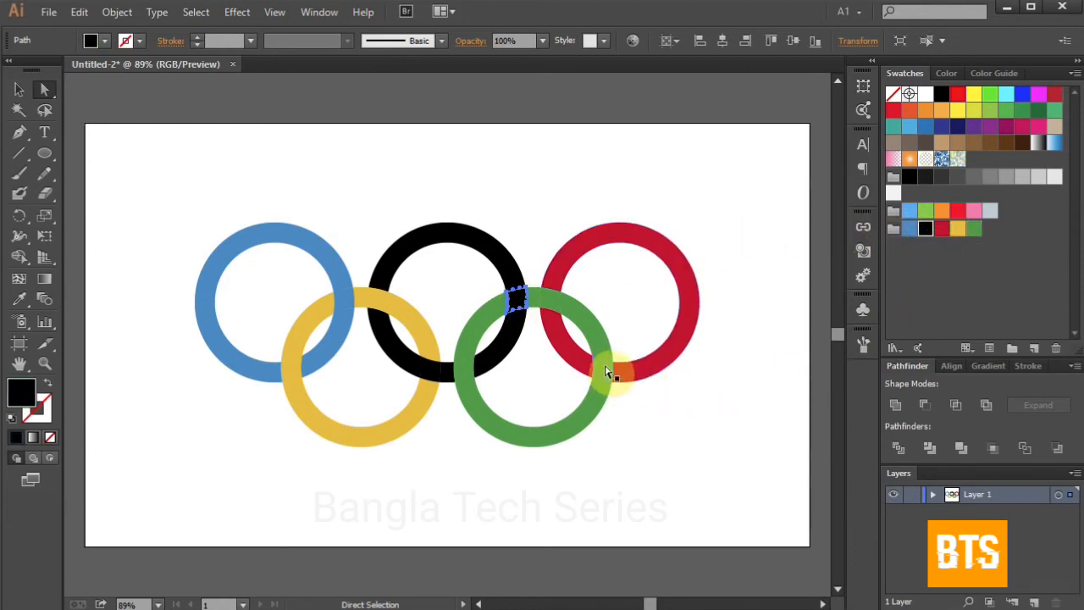
{"action": "left_click", "coordinate": [605, 372]}
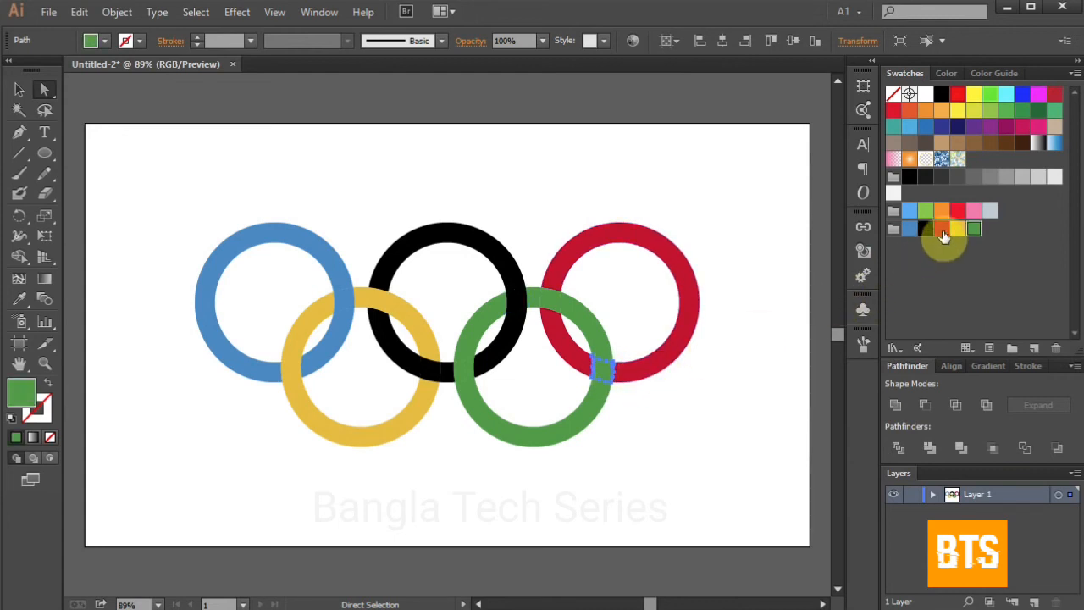
{"action": "left_click", "coordinate": [942, 231]}
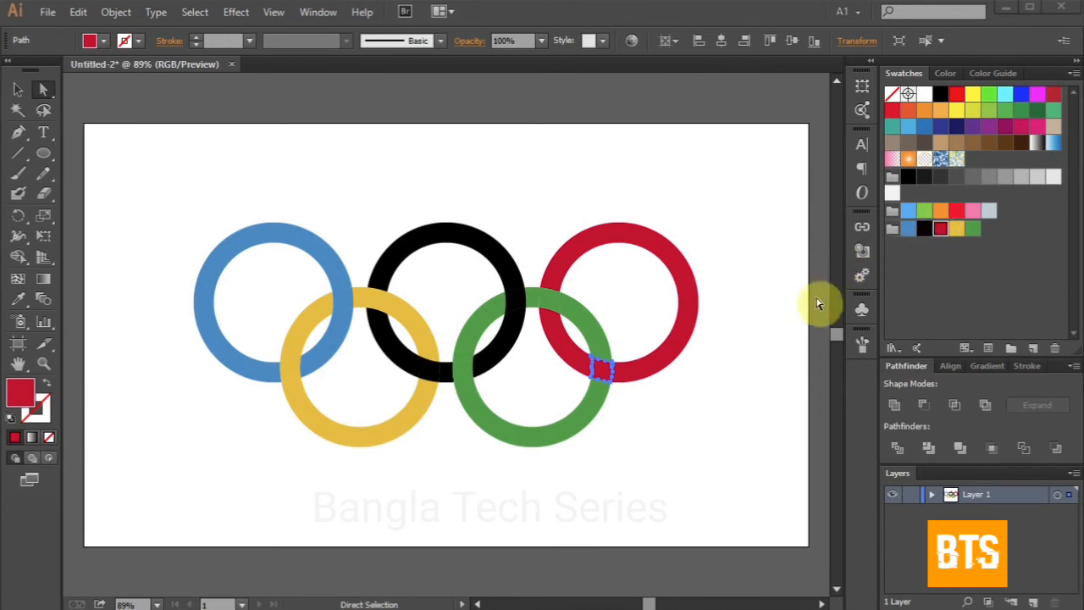
Step: Select all the ring pieces and combine them with Pathfinder Merge
{"action": "key", "text": "ctrl+a"}
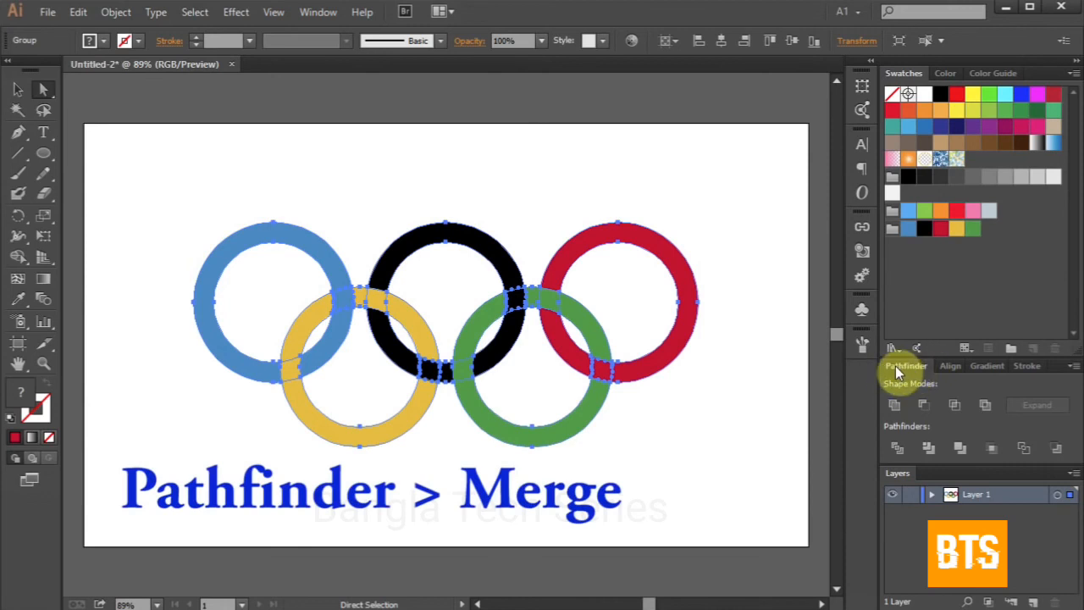
{"action": "left_click", "coordinate": [962, 449]}
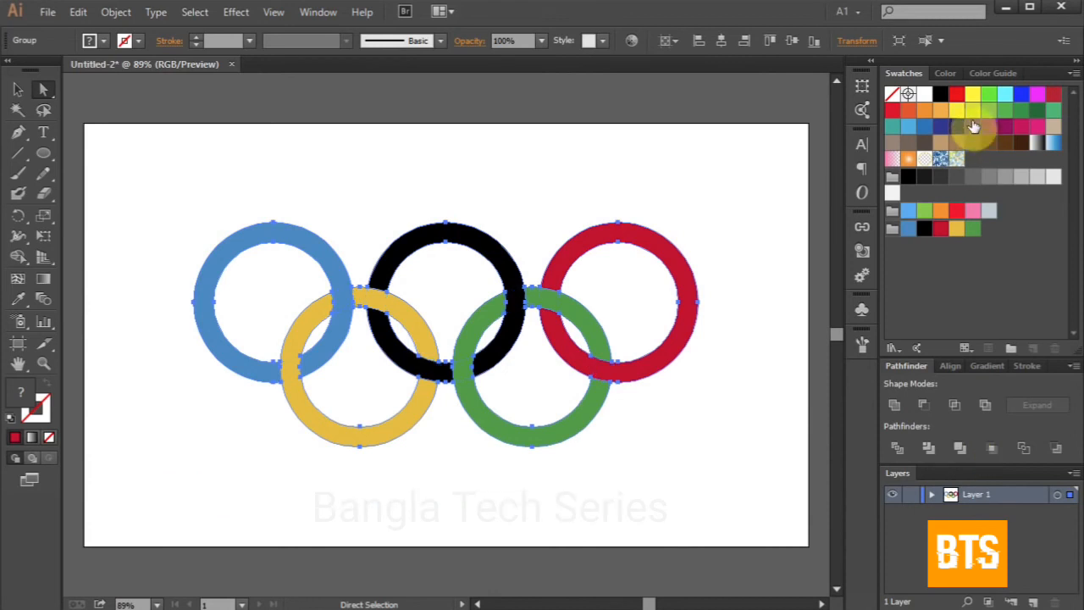
Step: Give all the ring pieces a white stroke with a weight of 4 pt, then deselect
{"action": "left_click", "coordinate": [949, 73]}
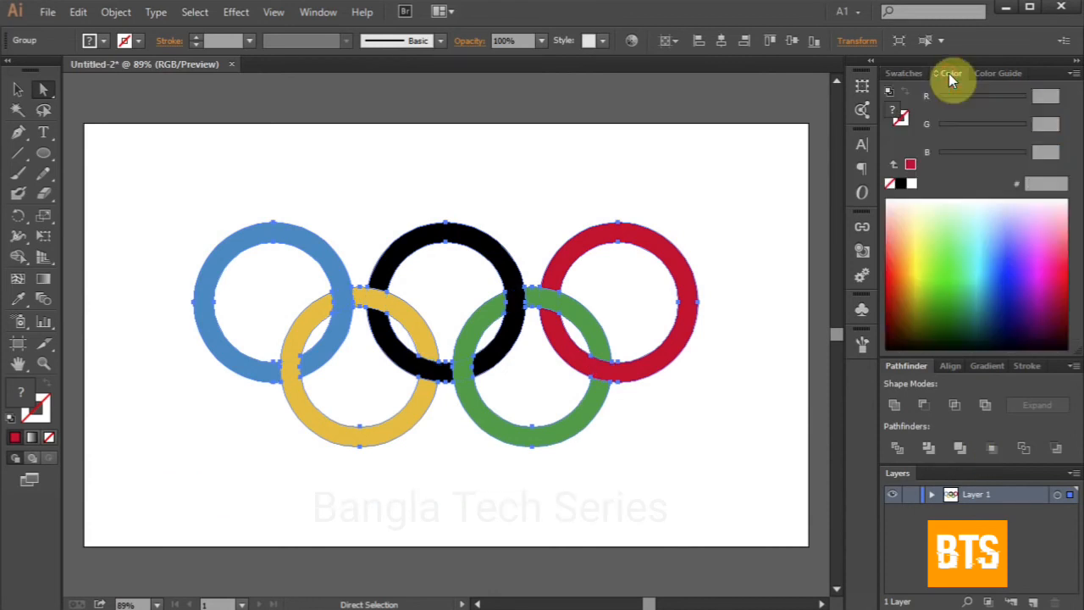
{"action": "left_click", "coordinate": [903, 123]}
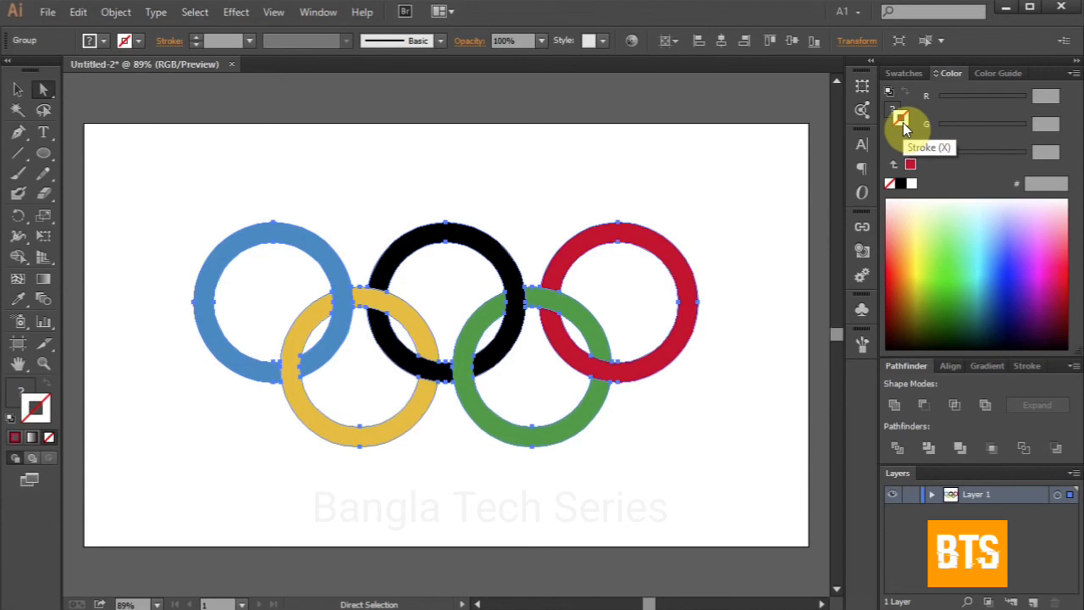
{"action": "left_click", "coordinate": [913, 187]}
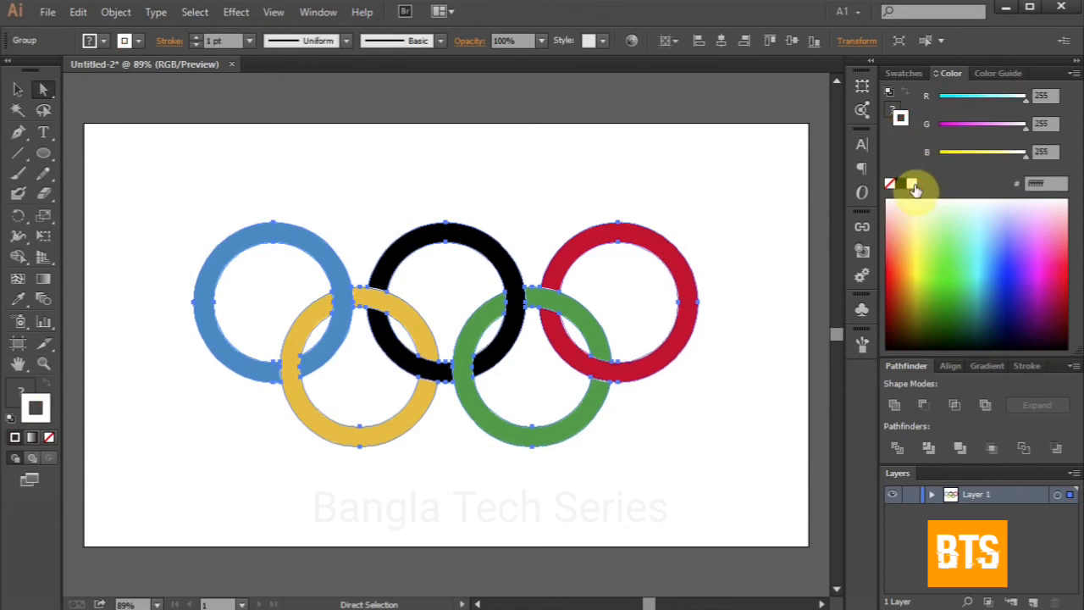
{"action": "left_click", "coordinate": [1028, 368]}
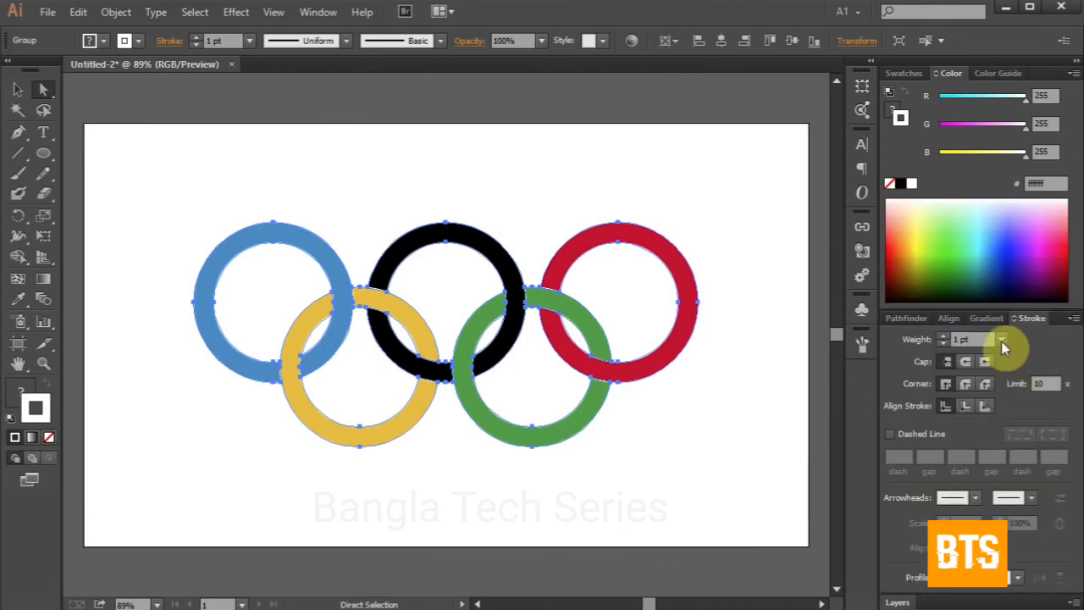
{"action": "left_click", "coordinate": [1002, 340]}
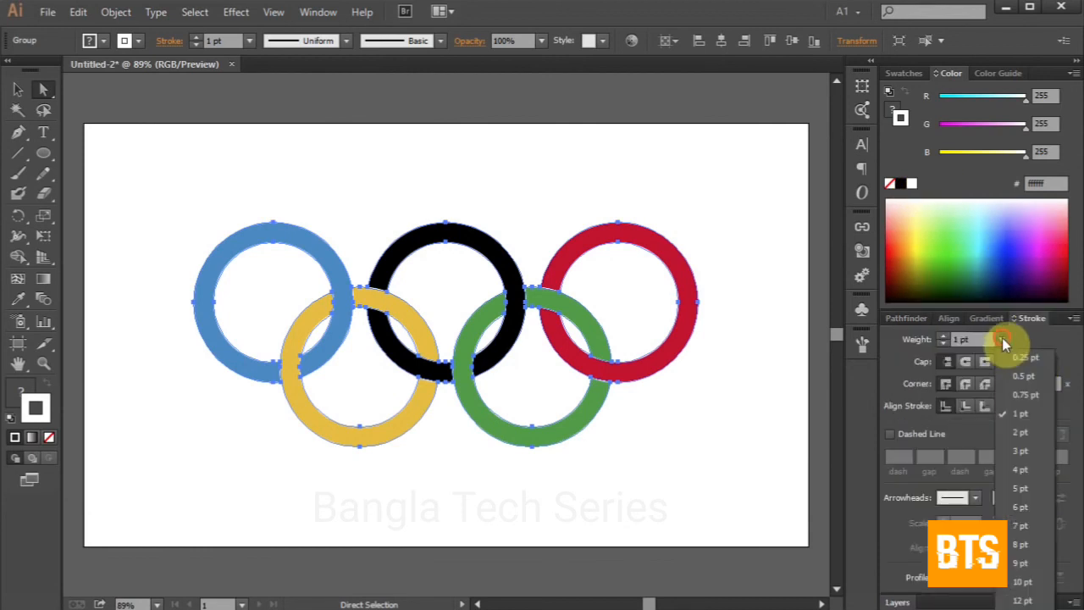
{"action": "left_click", "coordinate": [1045, 473]}
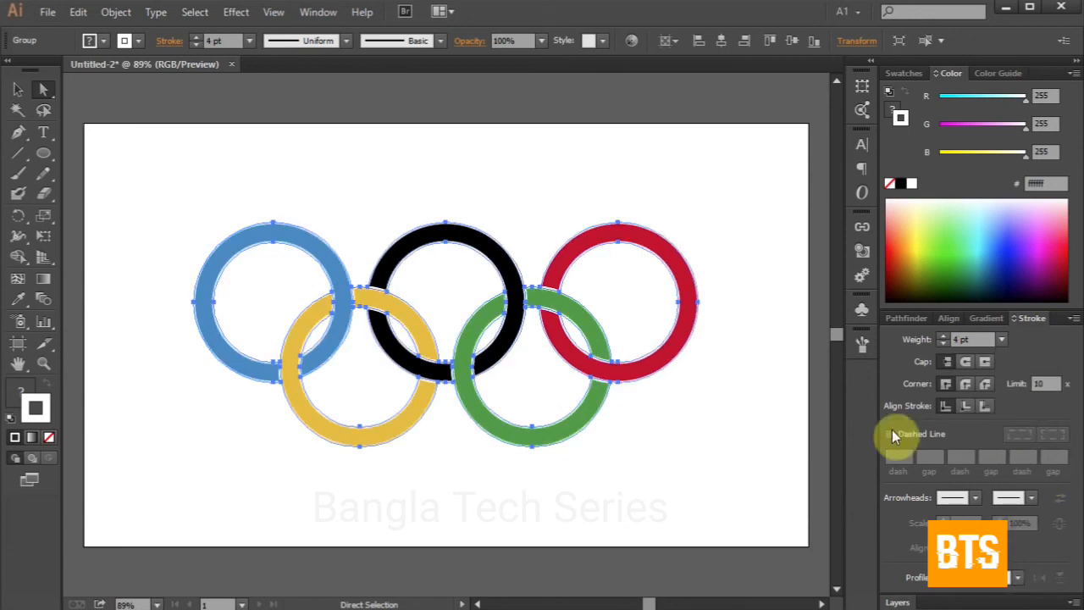
{"action": "left_click", "coordinate": [778, 391]}
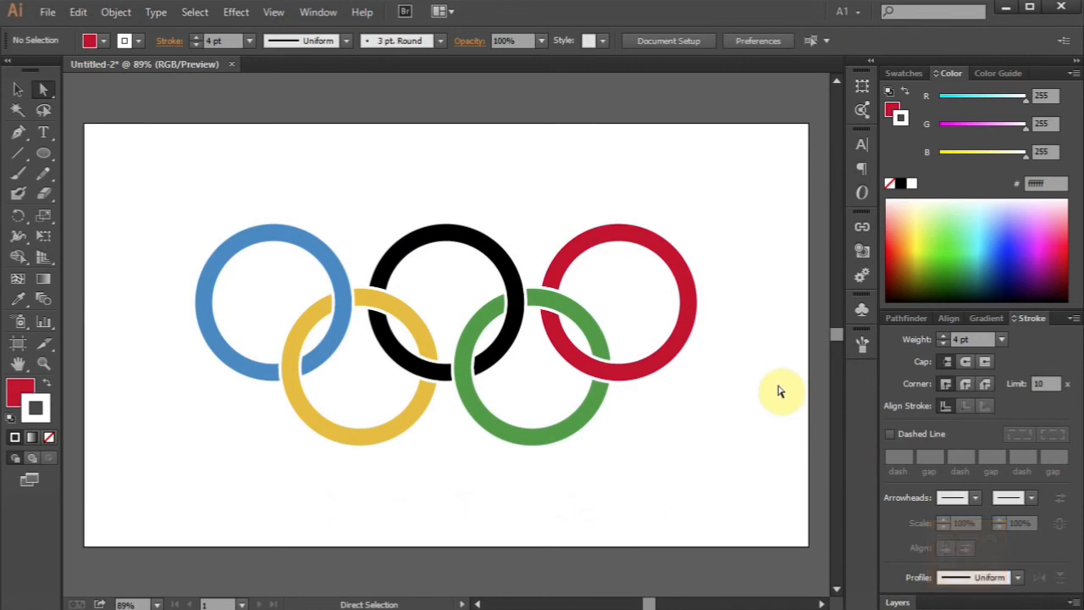